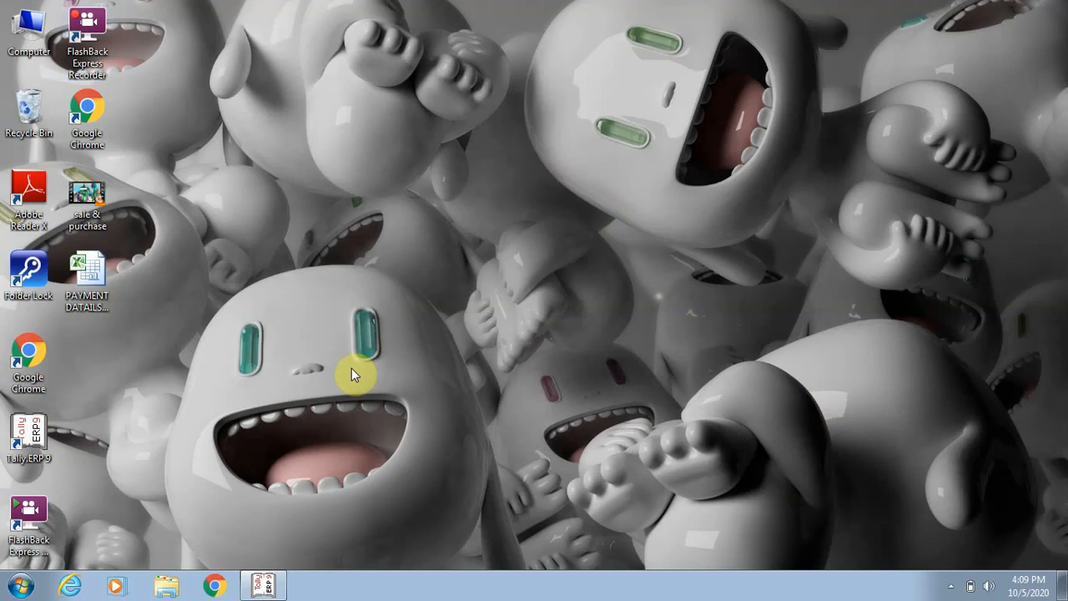
# Step: Switch to Tally.ERP 9 and open a new Sales voucher from the accounting vouchers
pyautogui.click(261, 584)
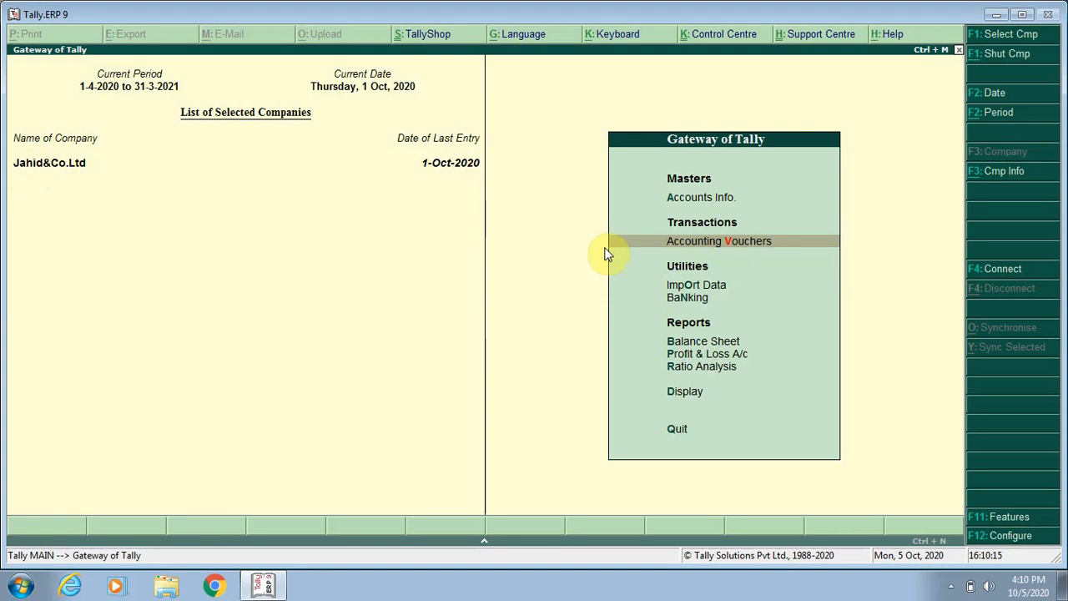
pyautogui.press('Return')
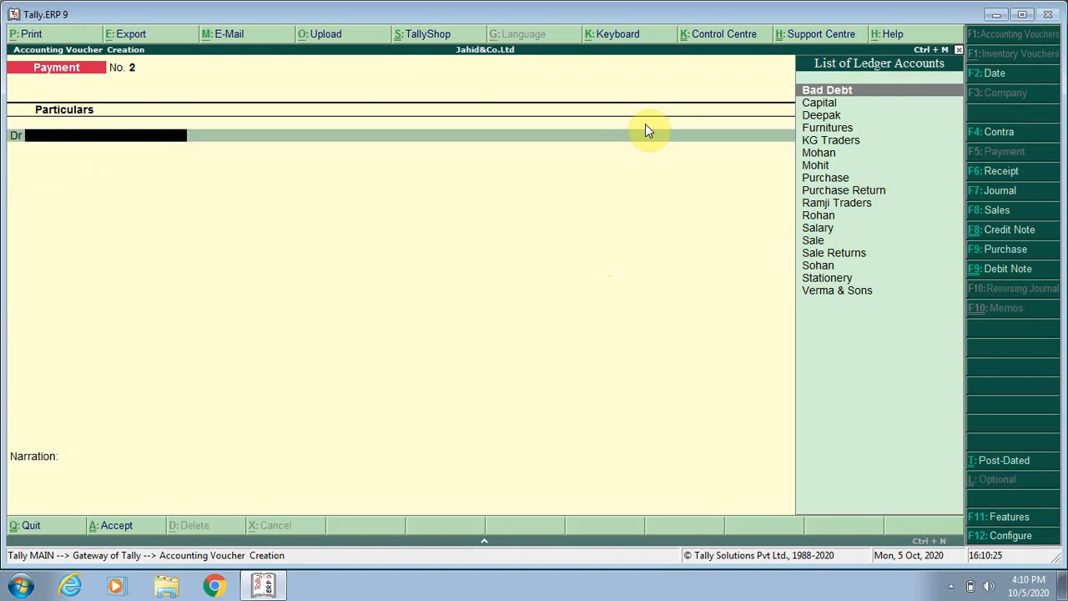
pyautogui.press('F8')
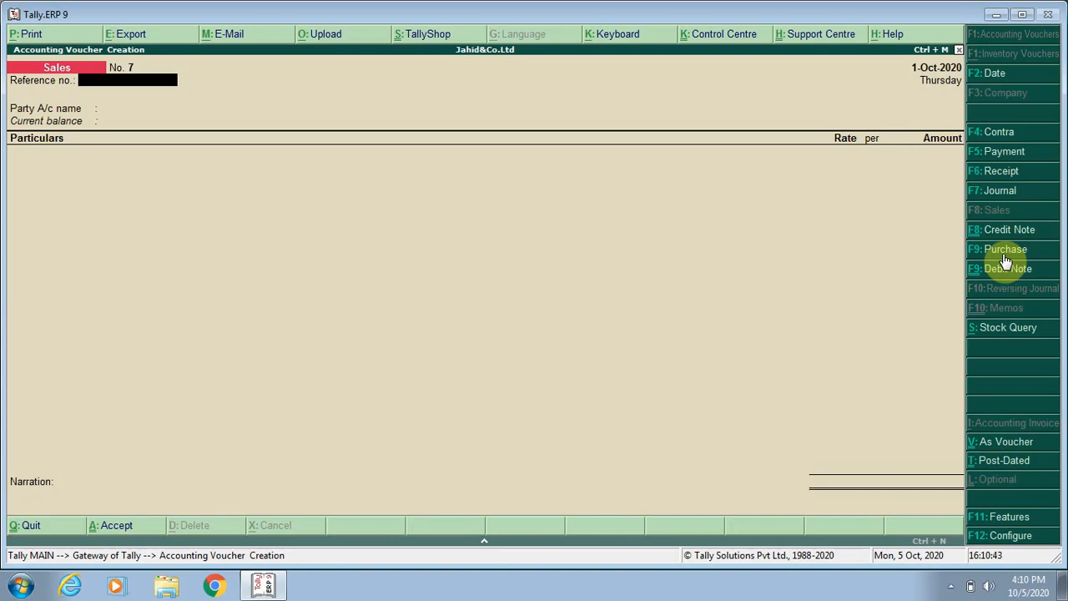
# Step: Review the company's accounting features for the invoicing and debit and credit note options, and accept the settings
pyautogui.press('F11')
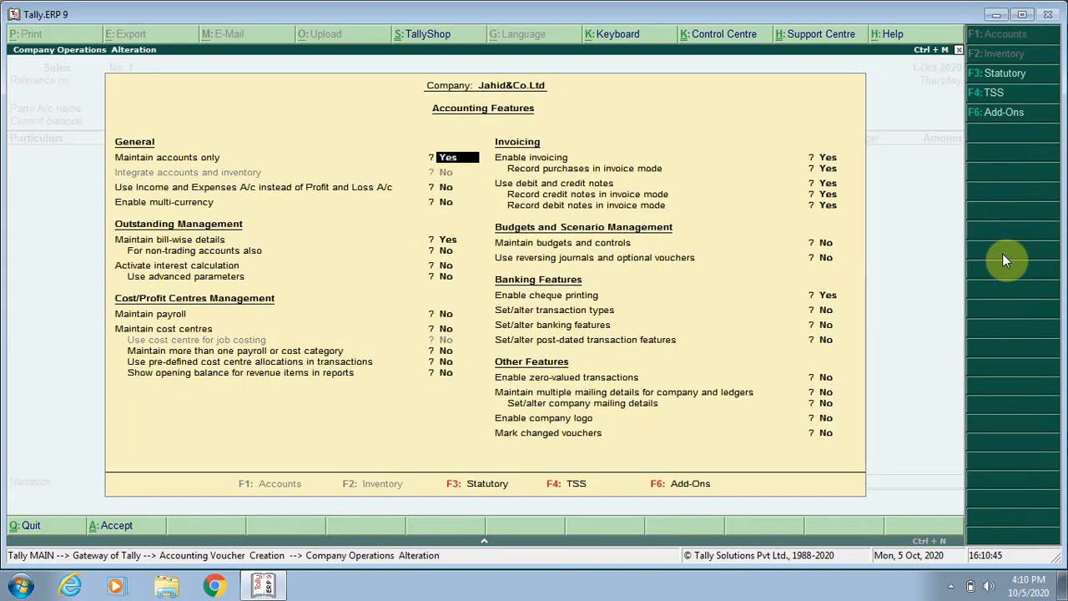
pyautogui.press('Return')
pyautogui.press('Return')
pyautogui.press('Return')
pyautogui.press('Return')
pyautogui.press('Return')
pyautogui.press('Return')
pyautogui.press('Return')
pyautogui.press('Return')
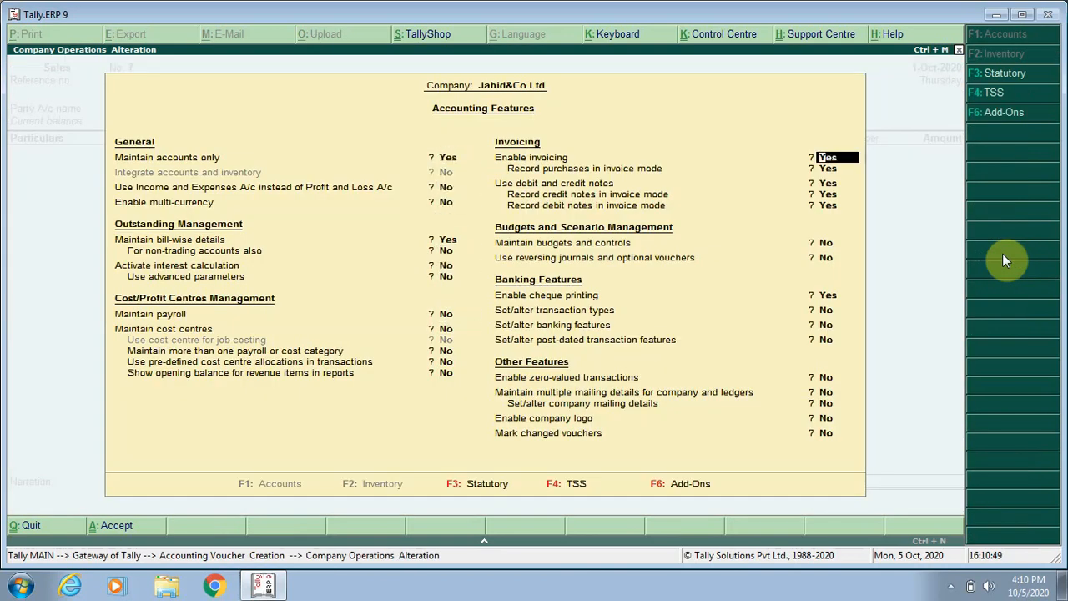
pyautogui.press('Return')
pyautogui.press('Return')
pyautogui.press('Return')
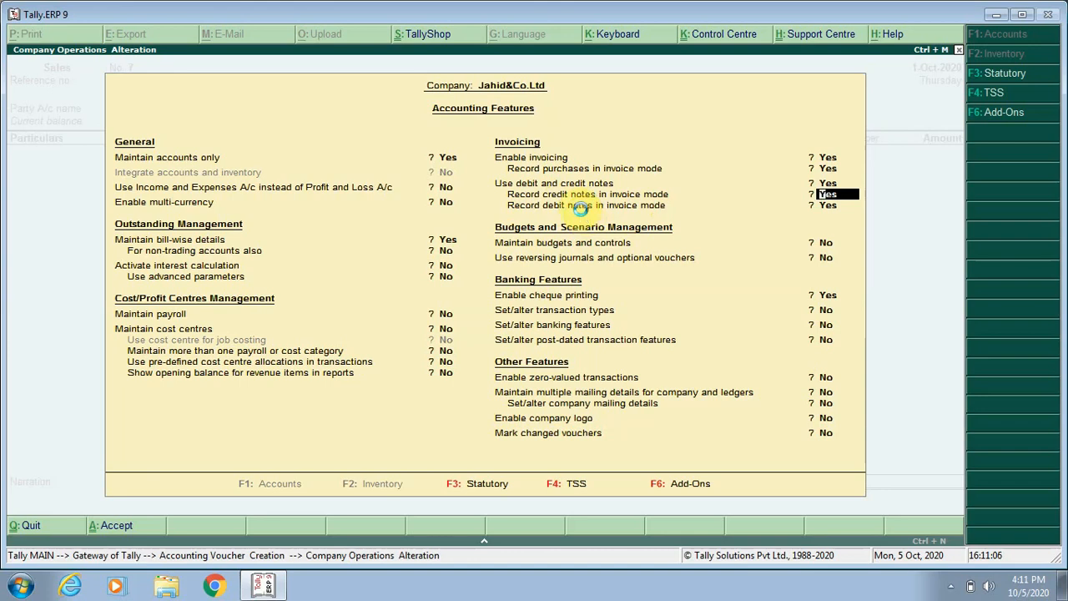
pyautogui.hotkey('ctrl', 'a')
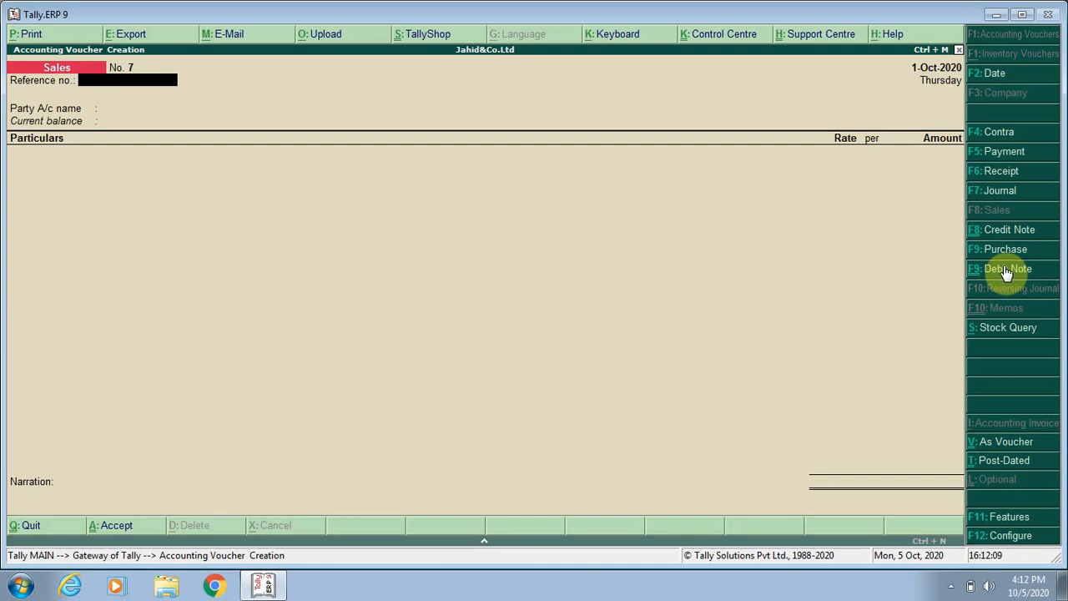
# Step: Start a debit note with KG Traders as the party account, leaving the original invoice and party details blank
pyautogui.click(1006, 269)
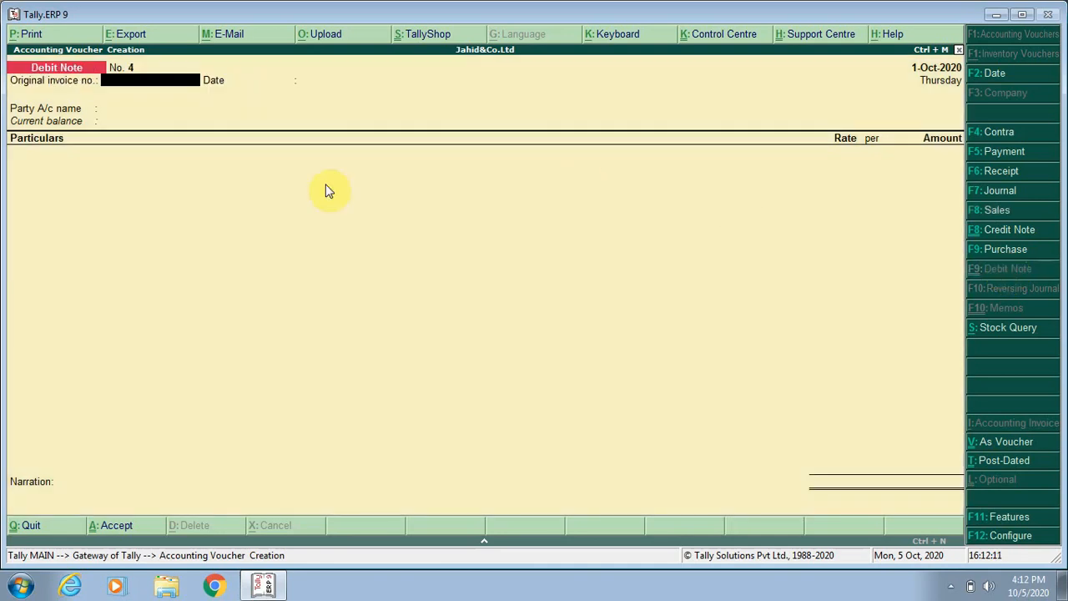
pyautogui.press('Return')
pyautogui.press('Return')
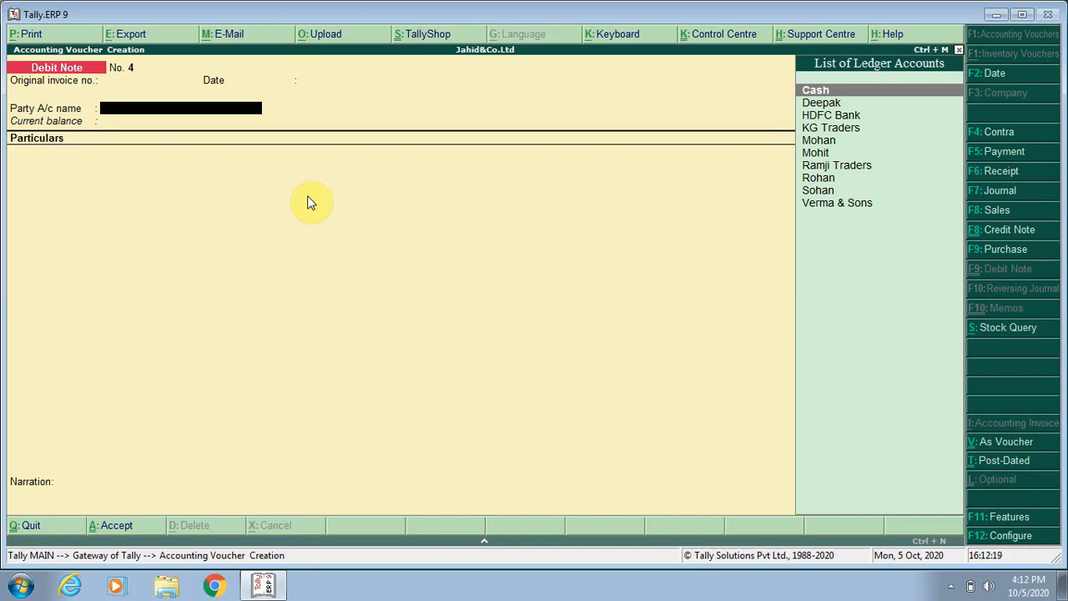
pyautogui.press('Down')
pyautogui.press('Down')
pyautogui.press('Down')
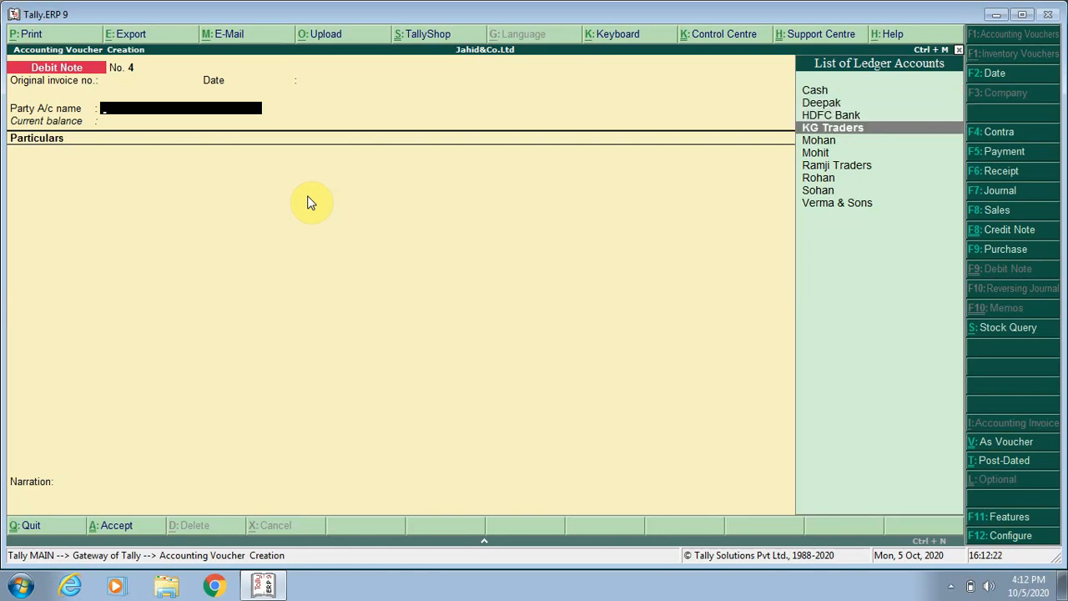
pyautogui.press('Return')
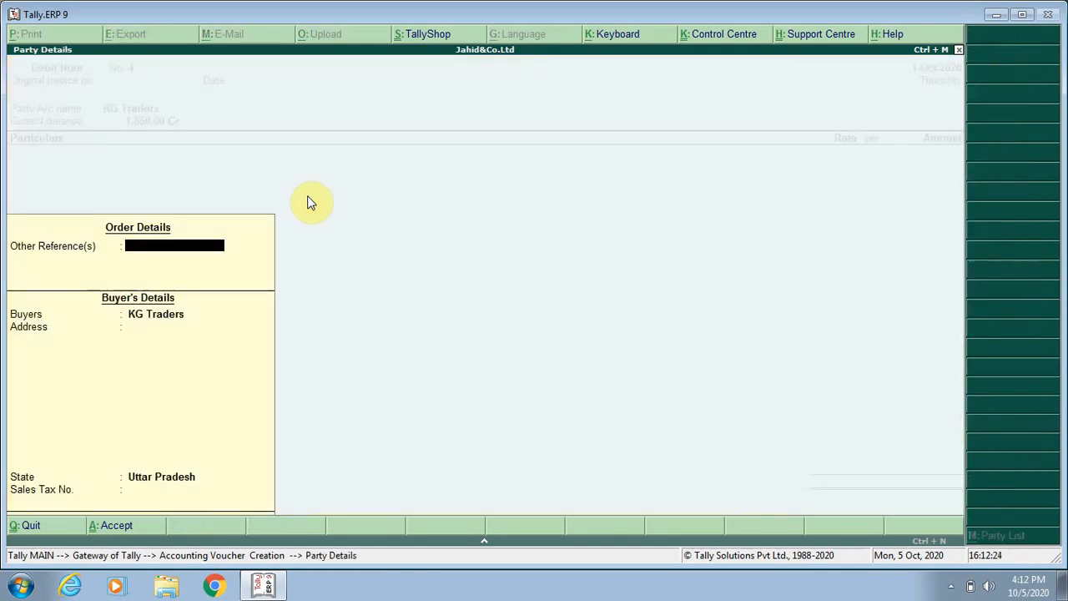
pyautogui.press('Return')
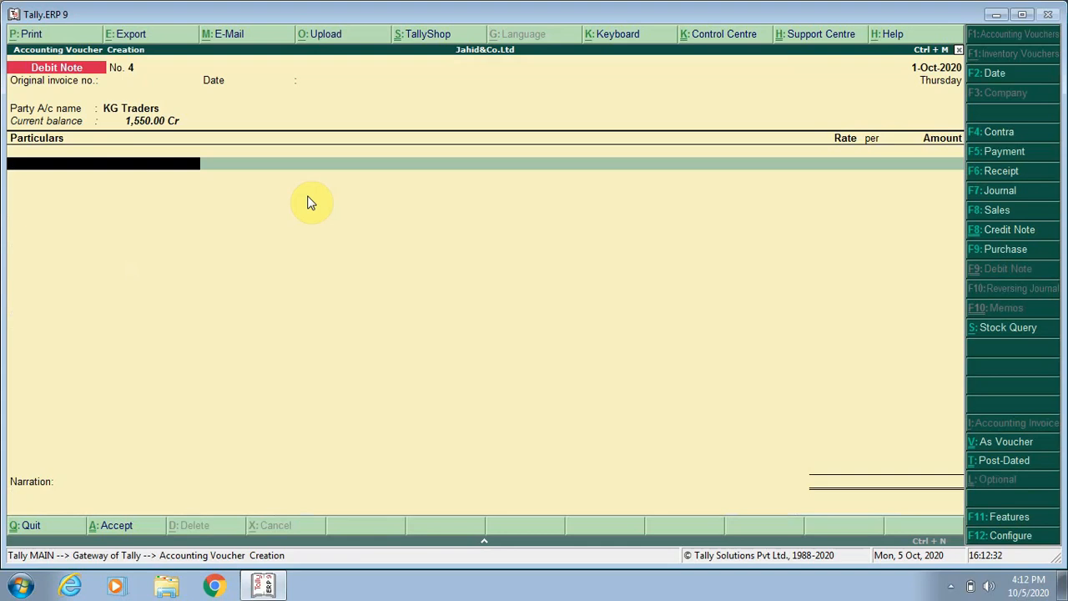
# Step: Add the Purchase Return ledger with an amount of 150 and save the debit note without a narration
pyautogui.write('P')
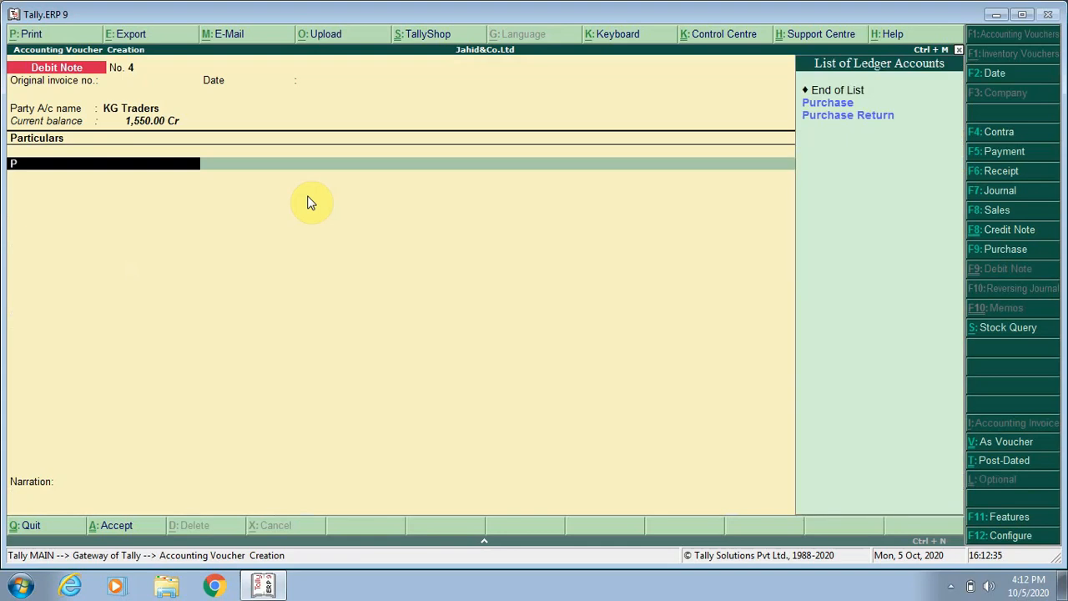
pyautogui.press('Down')
pyautogui.press('Down')
pyautogui.press('Return')
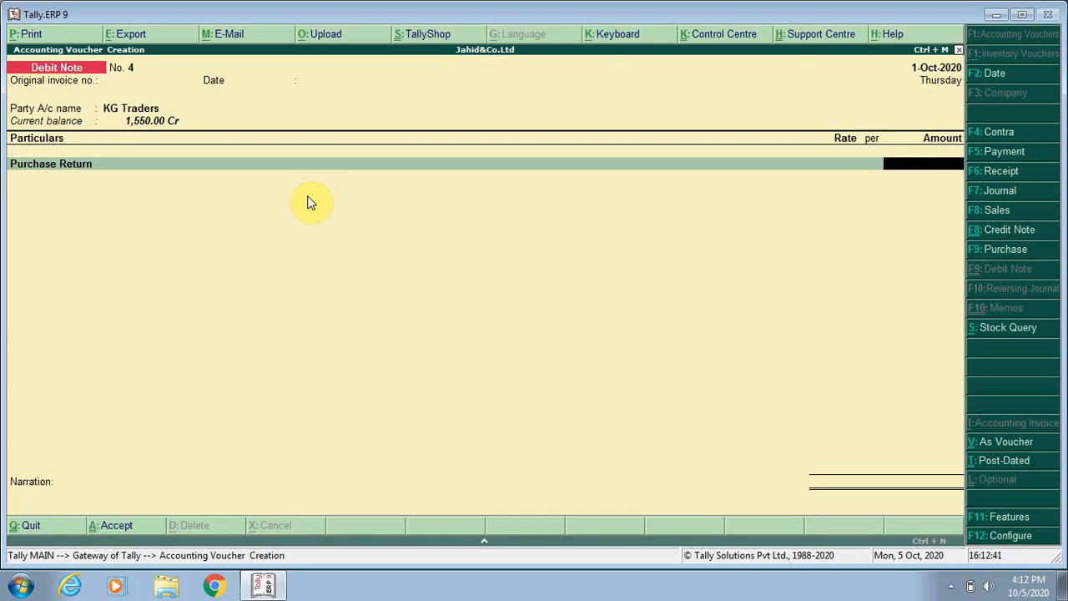
pyautogui.write('150')
pyautogui.press('Return')
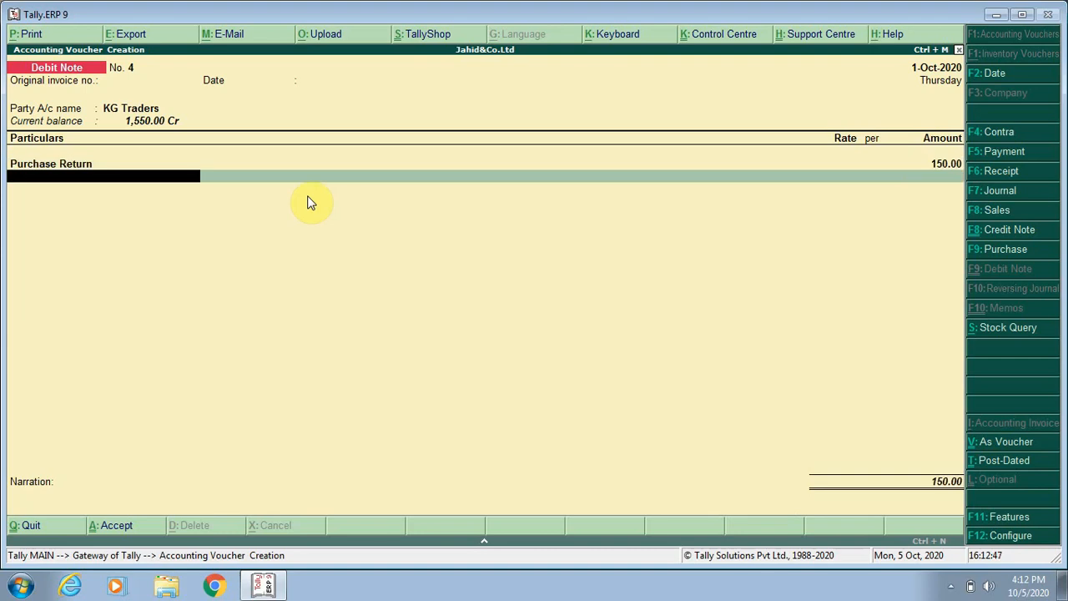
pyautogui.press('Return')
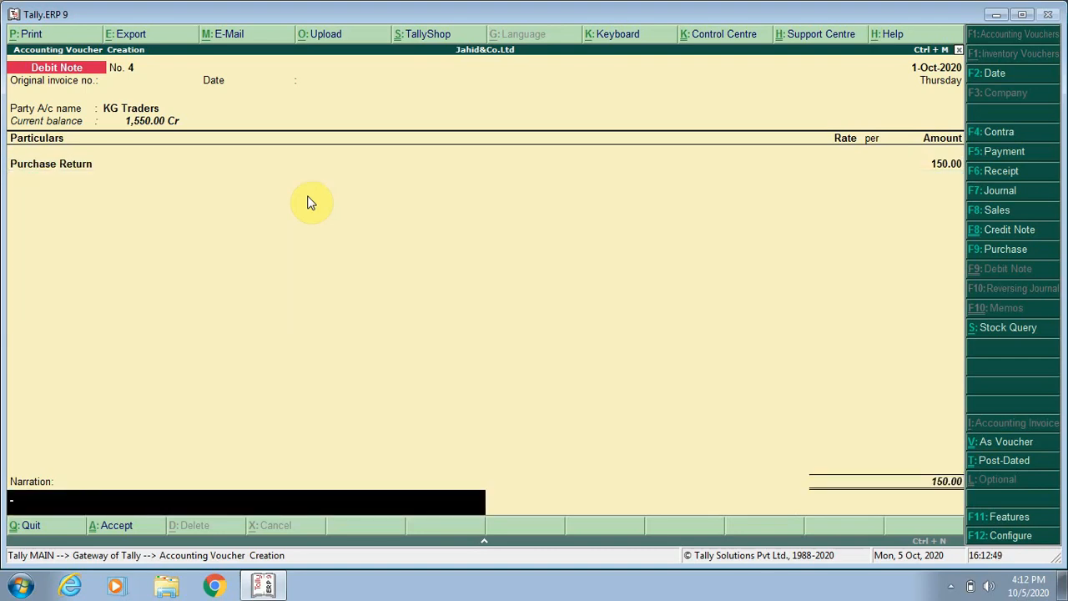
pyautogui.press('Return')
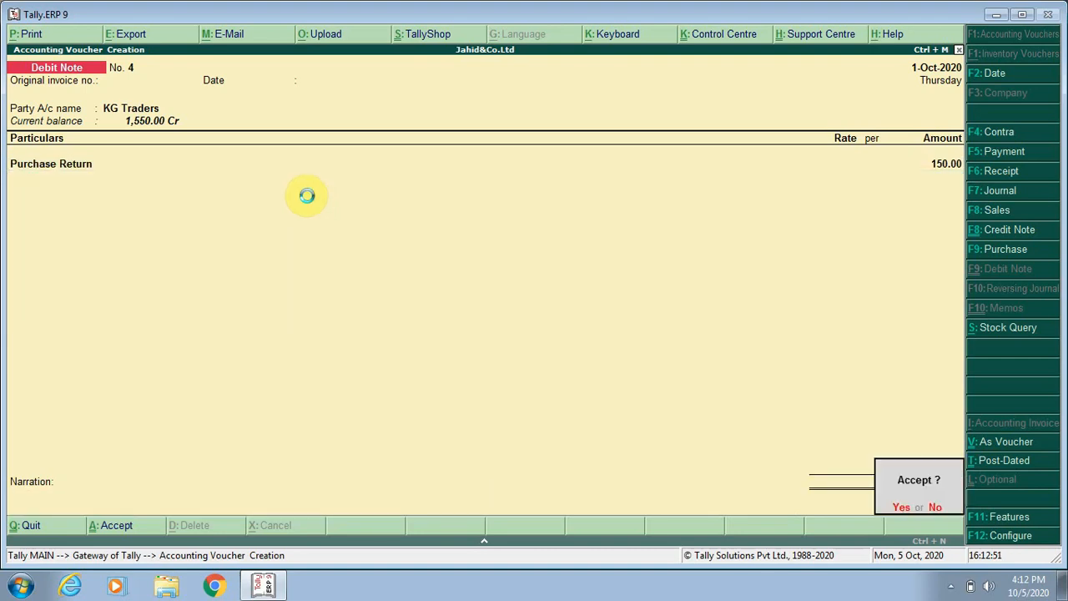
pyautogui.press('Return')
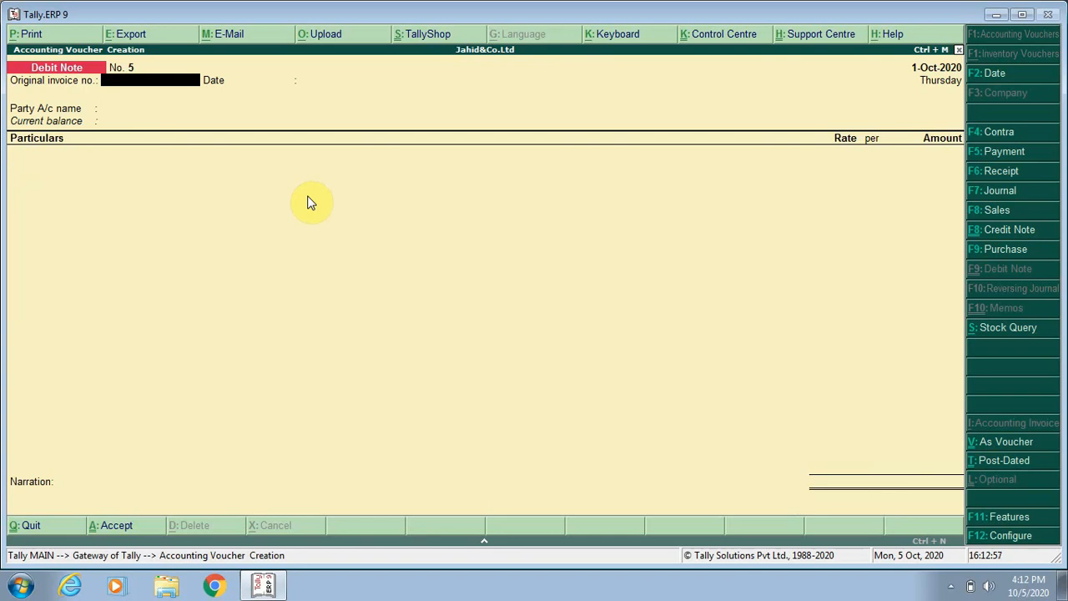
# Step: Begin another debit note with Ramji Traders as the party account, leaving the invoice and party details blank
pyautogui.press('Return')
pyautogui.press('Return')
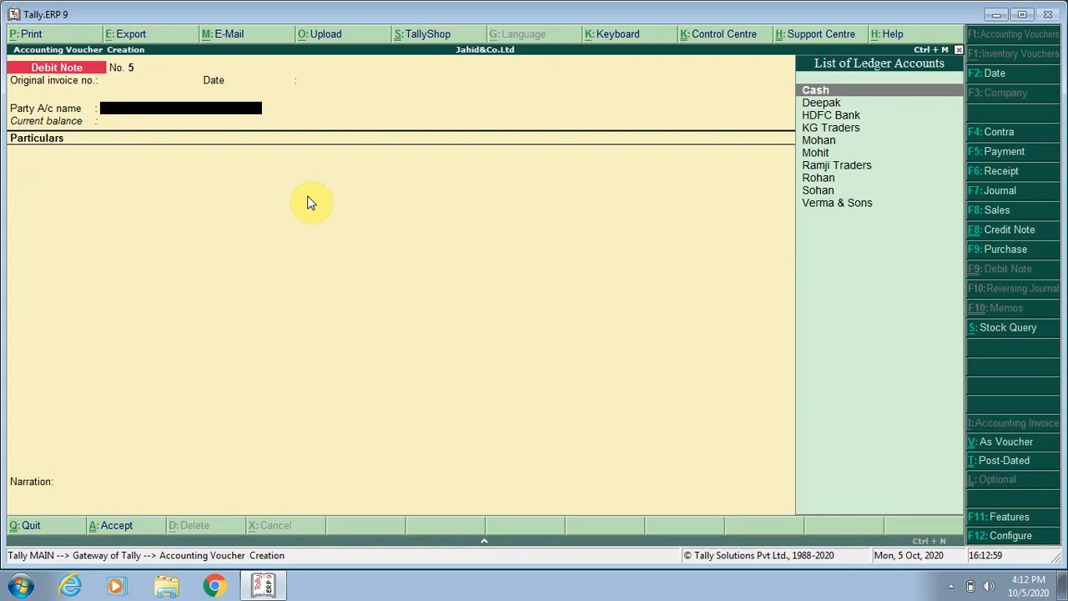
pyautogui.press('Down')
pyautogui.press('Down')
pyautogui.press('Down')
pyautogui.press('Down')
pyautogui.press('Down')
pyautogui.press('Down')
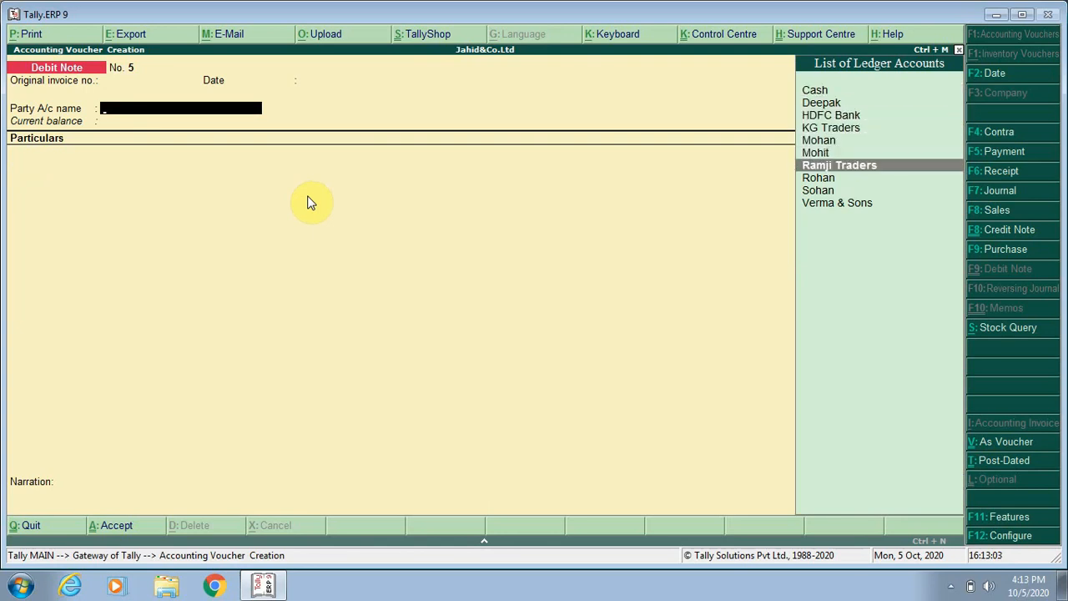
pyautogui.press('Return')
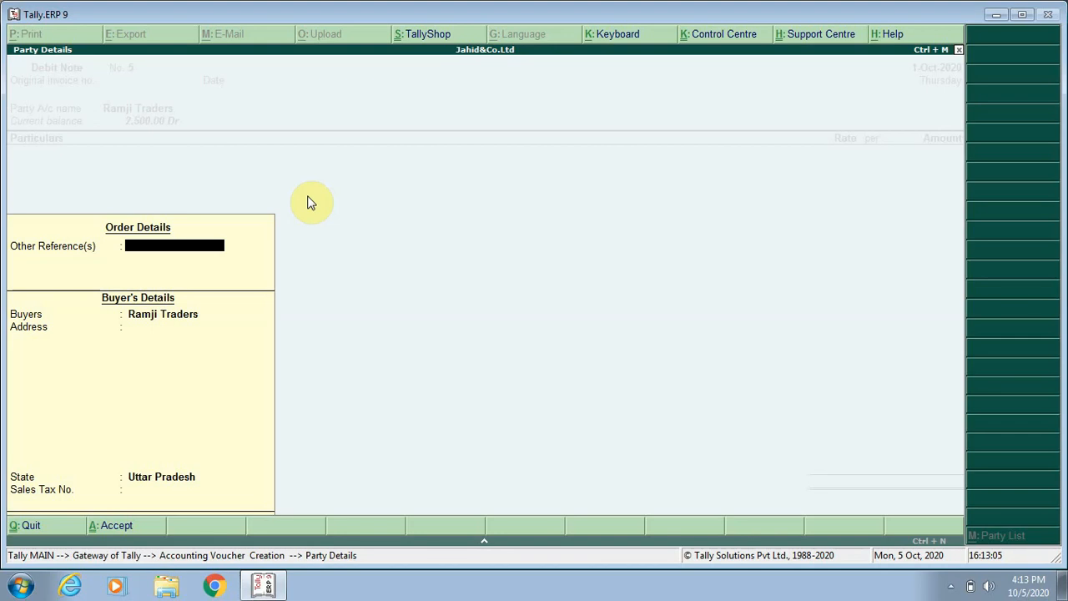
pyautogui.press('Return')
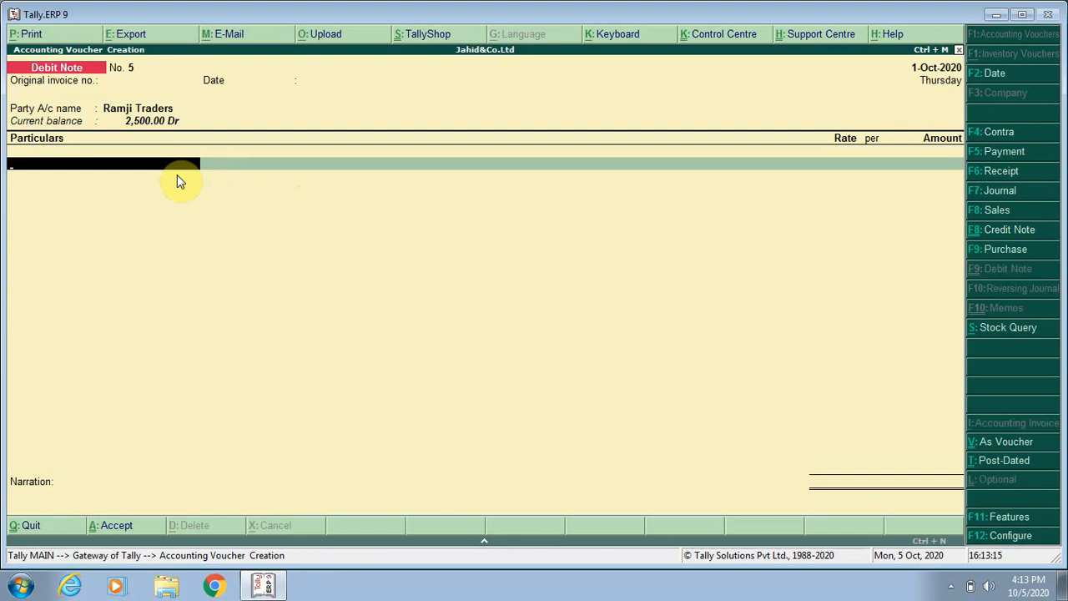
# Step: Enter Purchase Return for 200 in the Ramji Traders debit note and save the voucher without a narration
pyautogui.write('P')
pyautogui.press('Down')
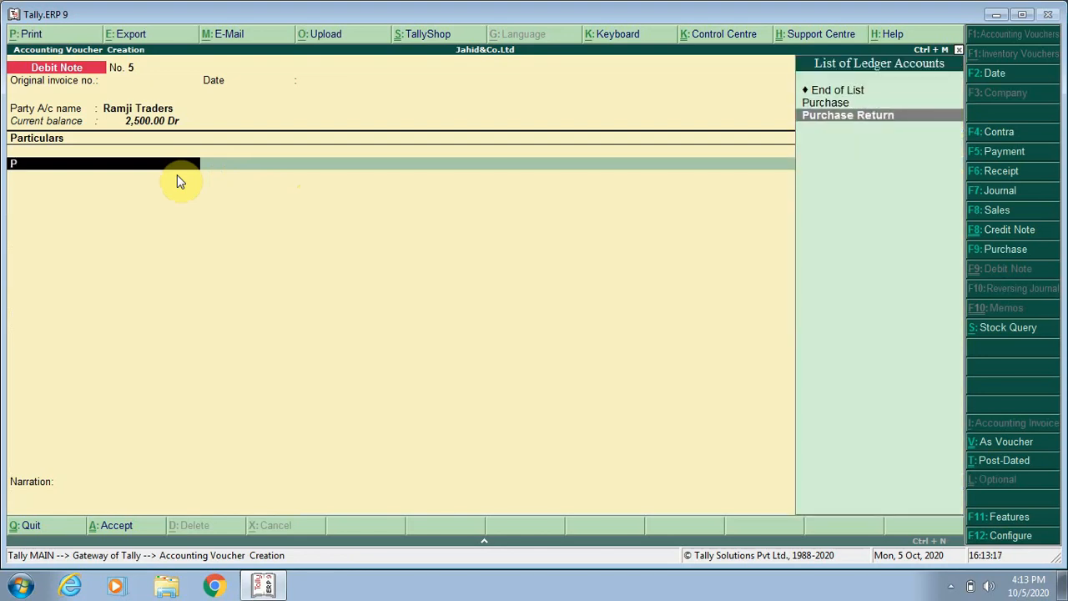
pyautogui.press('Return')
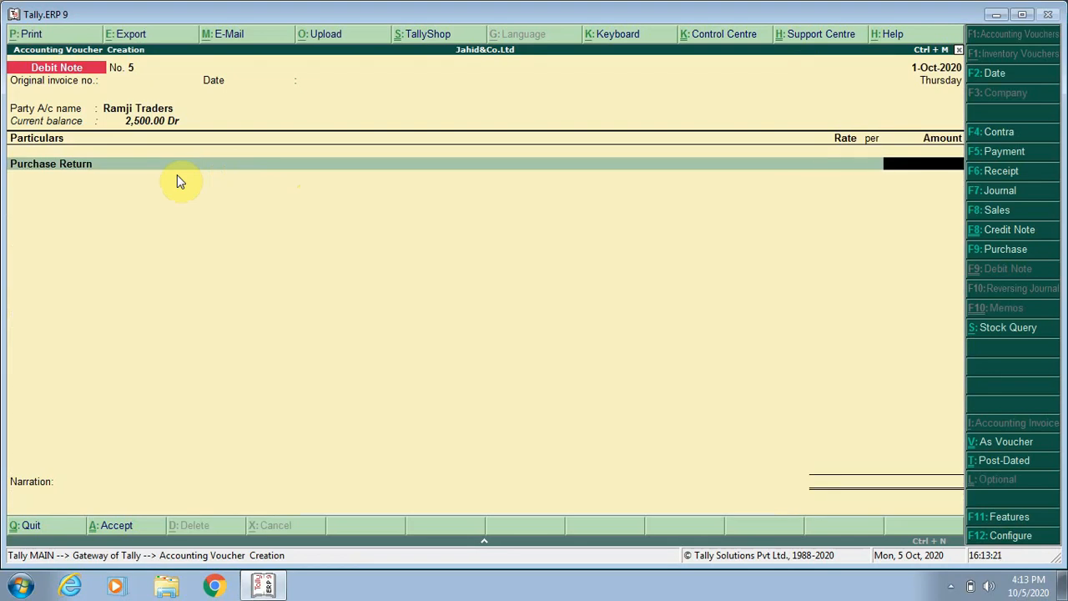
pyautogui.write('200')
pyautogui.press('Return')
pyautogui.press('Return')
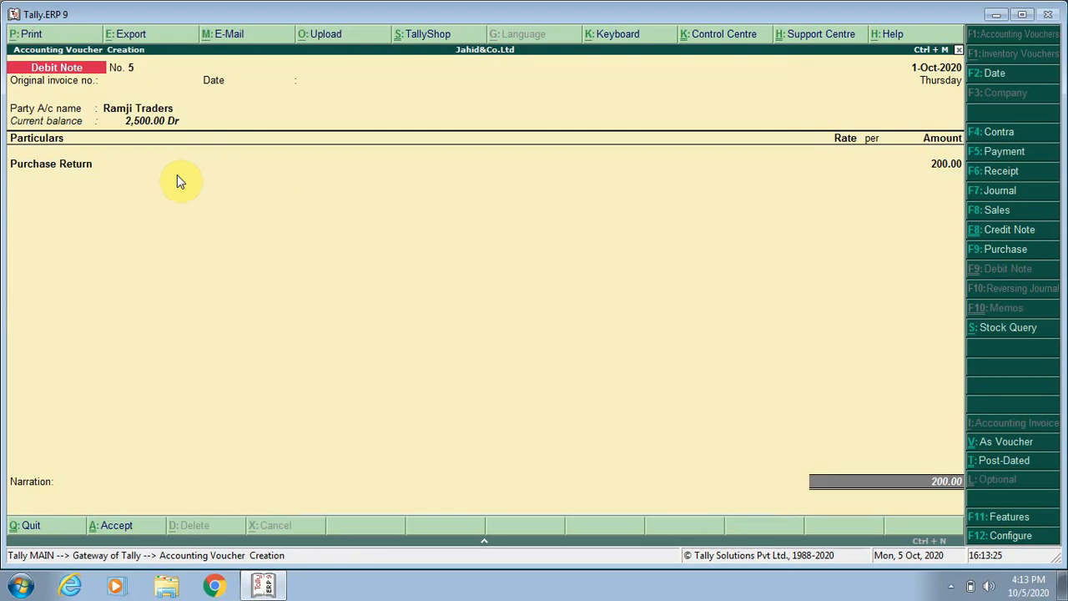
pyautogui.press('Return')
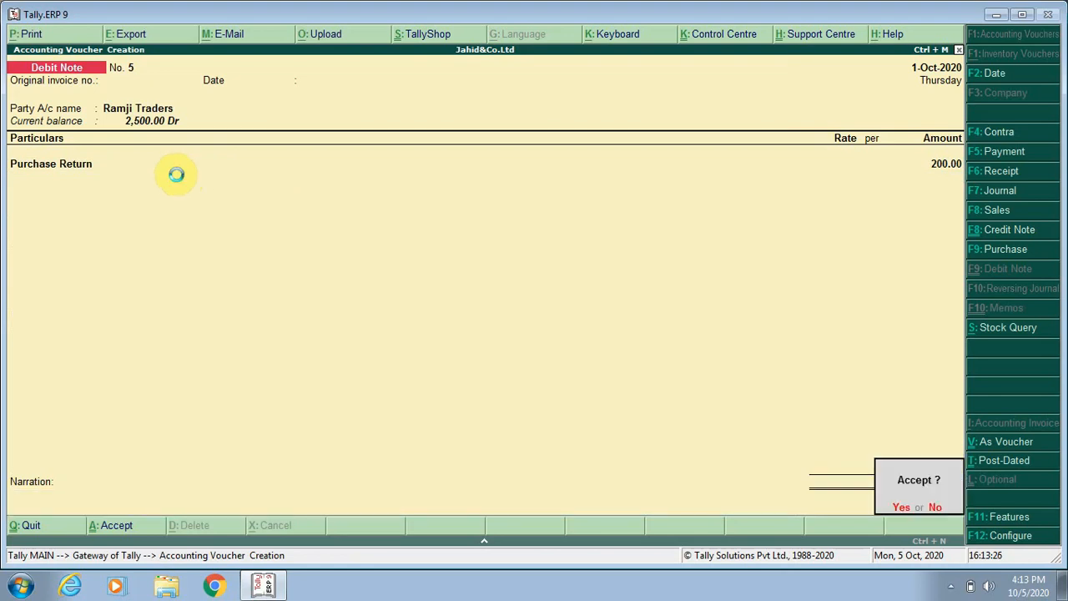
pyautogui.press('Return')
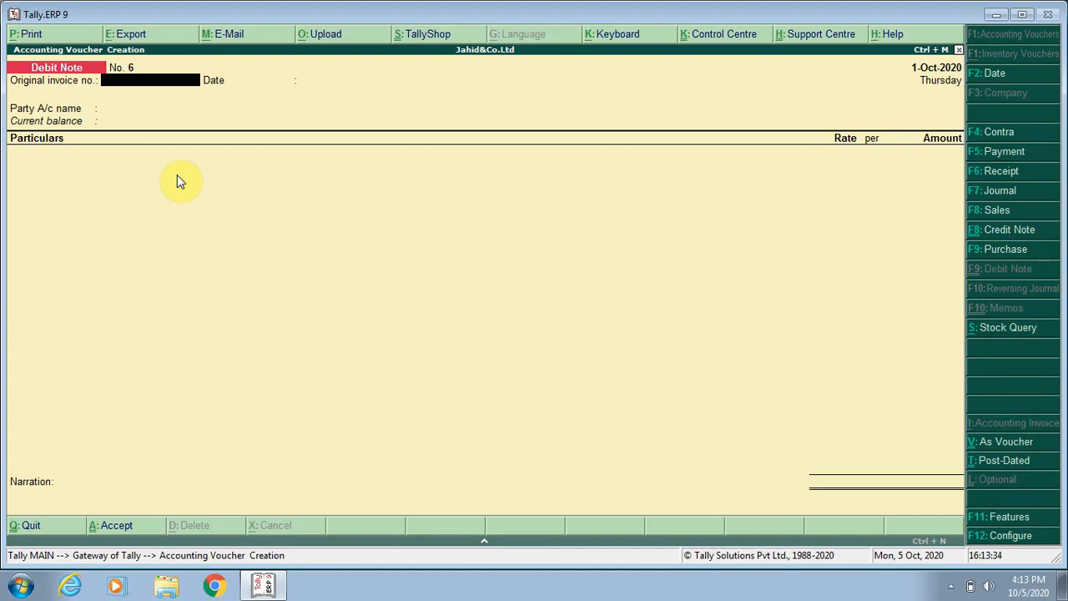
# Step: Start a credit note with the customer ledger listed directly after Cash as the party, accepting its default party details
pyautogui.press('F8')
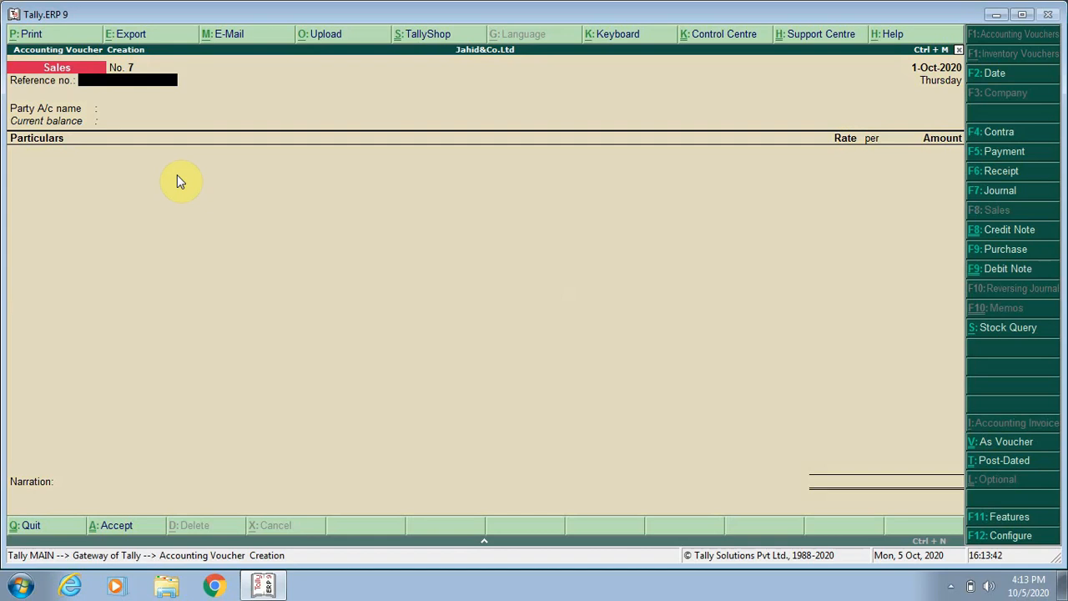
pyautogui.hotkey('ctrl', 'F8')
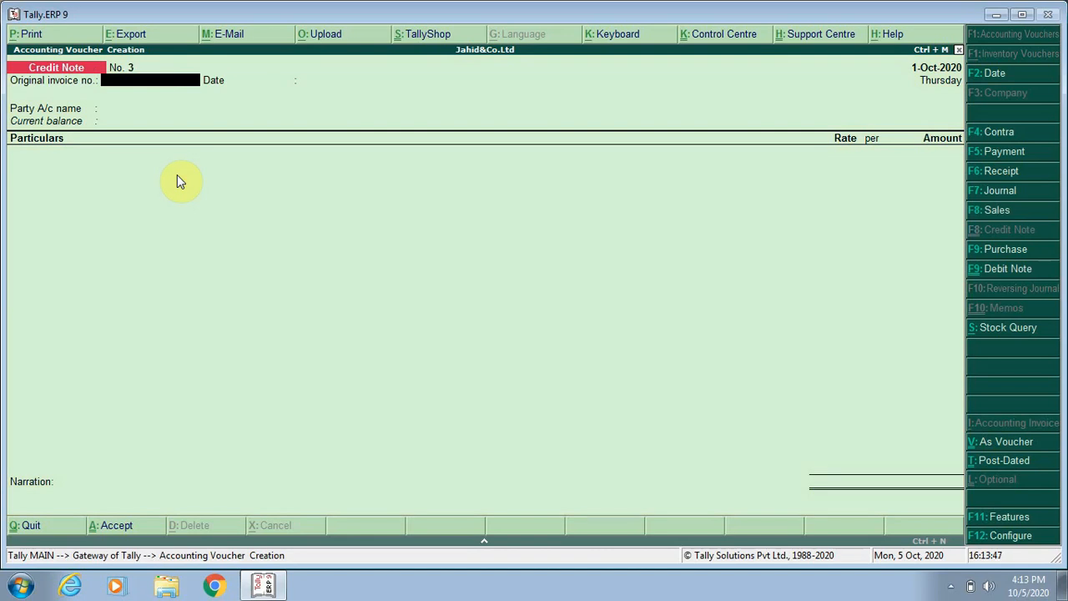
pyautogui.press('Return')
pyautogui.press('Return')
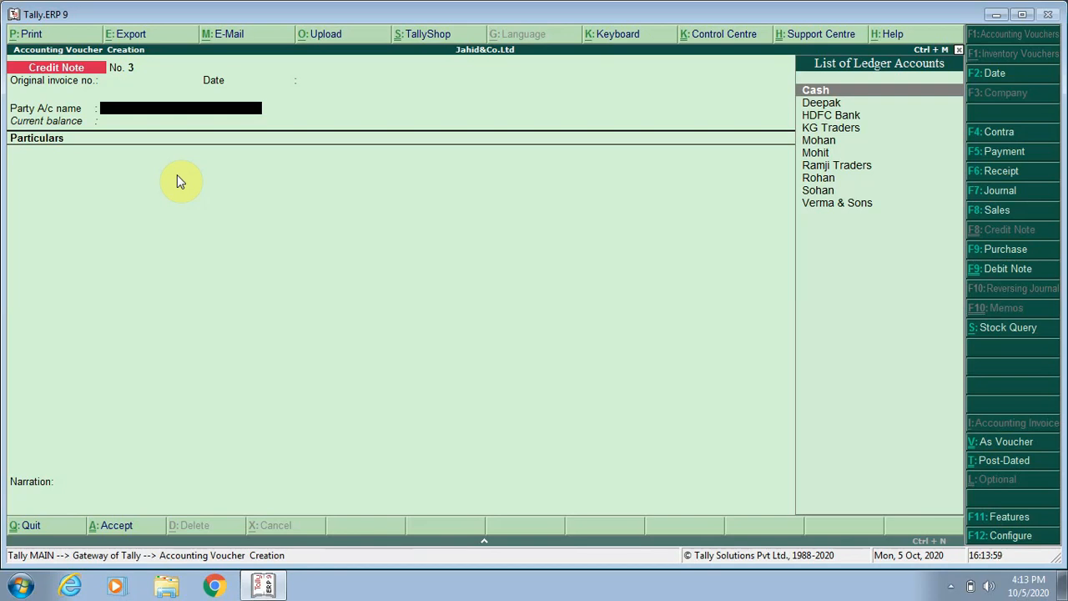
pyautogui.press('Down')
pyautogui.press('Return')
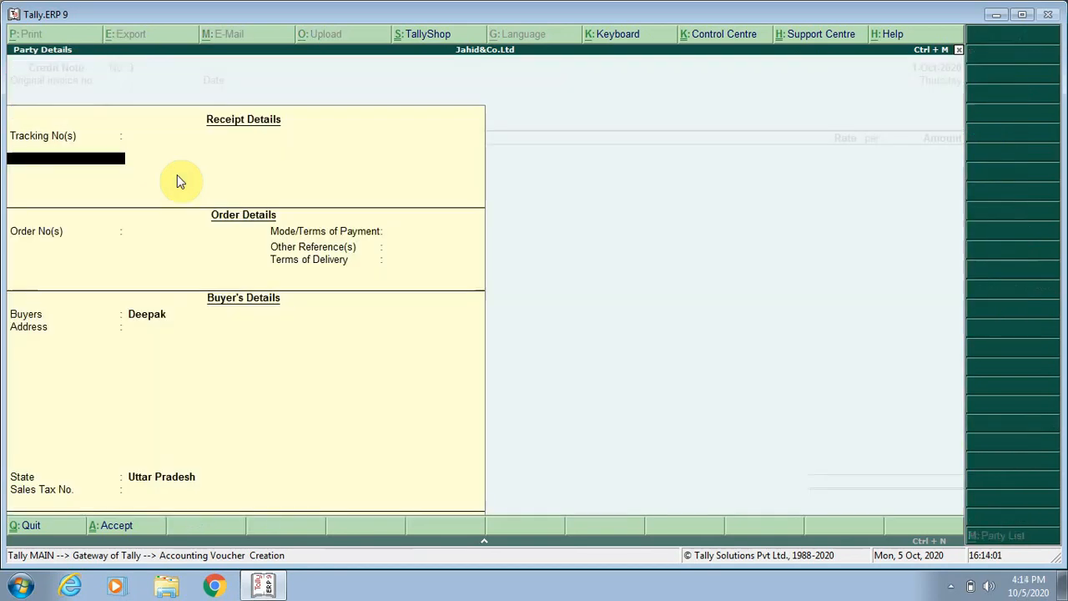
pyautogui.hotkey('ctrl', 'a')
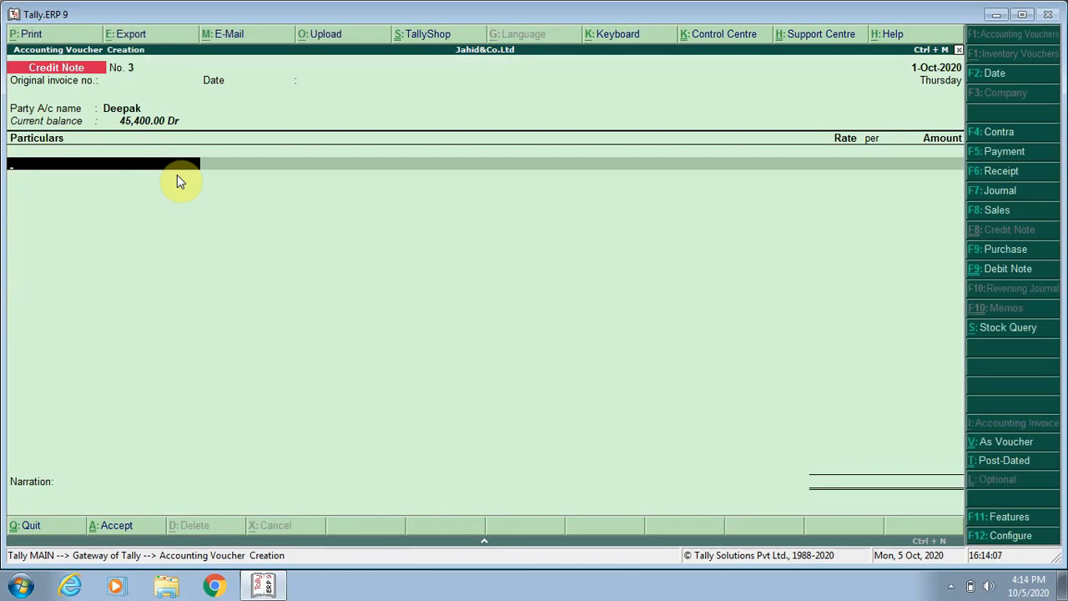
# Step: Enter Sale Returns for 400 in the credit note and save the voucher without a narration
pyautogui.write('Sa')
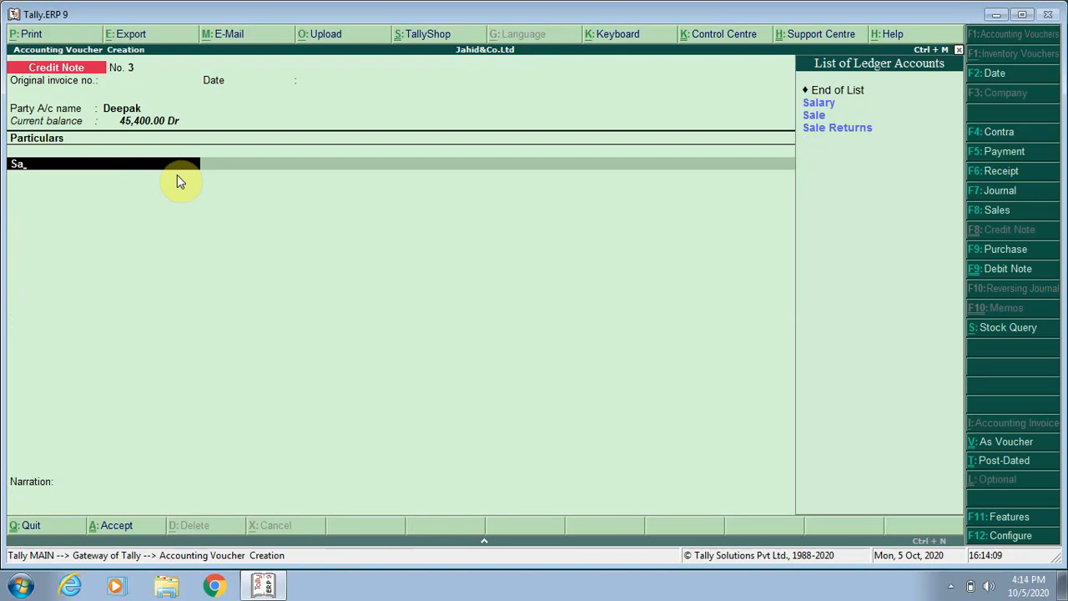
pyautogui.press('Down')
pyautogui.press('Down')
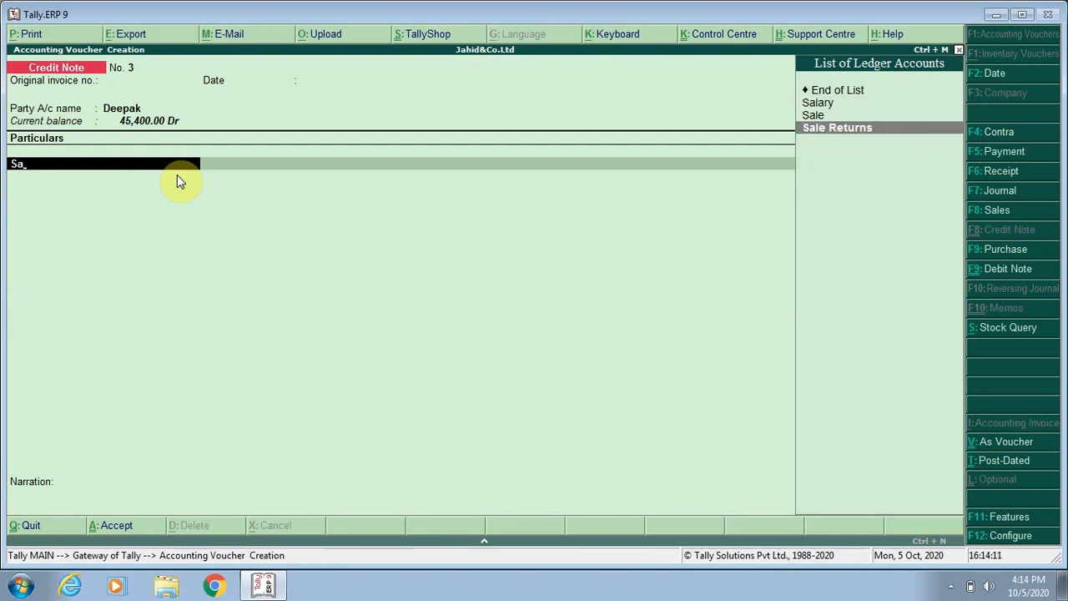
pyautogui.press('Return')
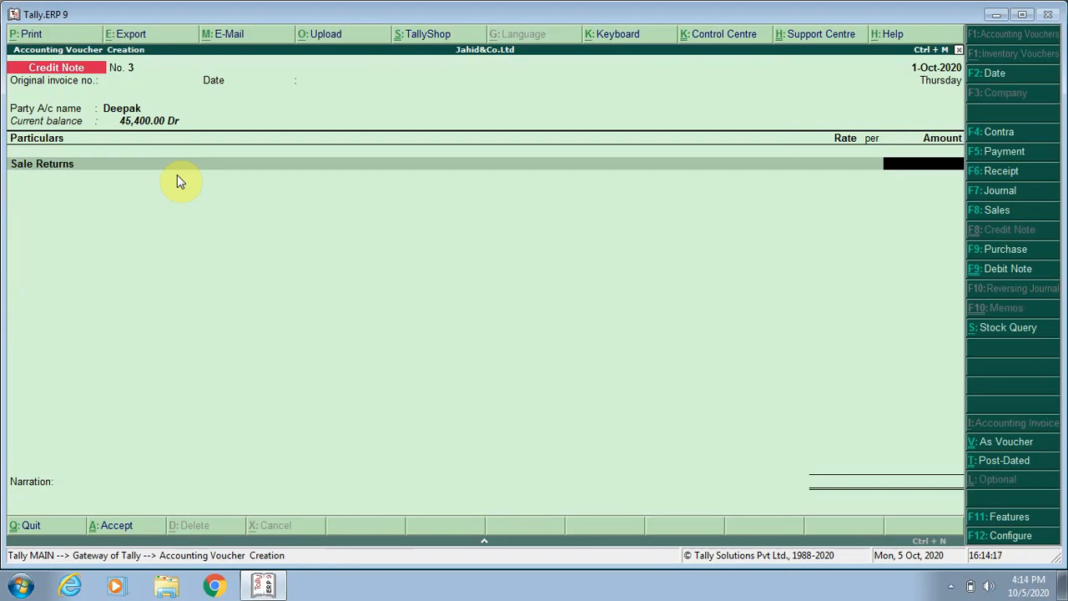
pyautogui.write('400')
pyautogui.press('Return')
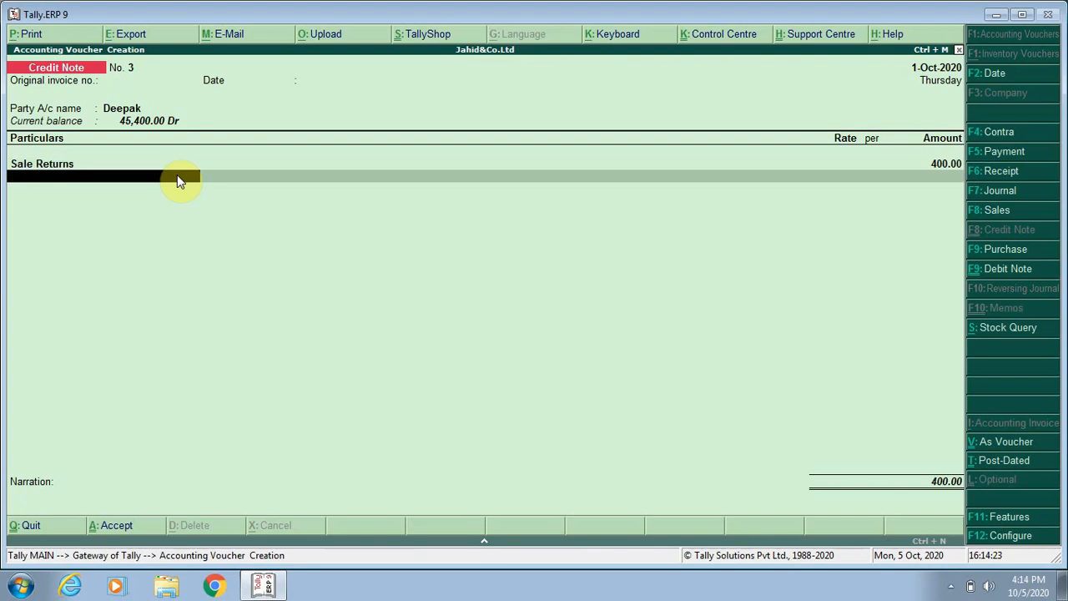
pyautogui.press('Return')
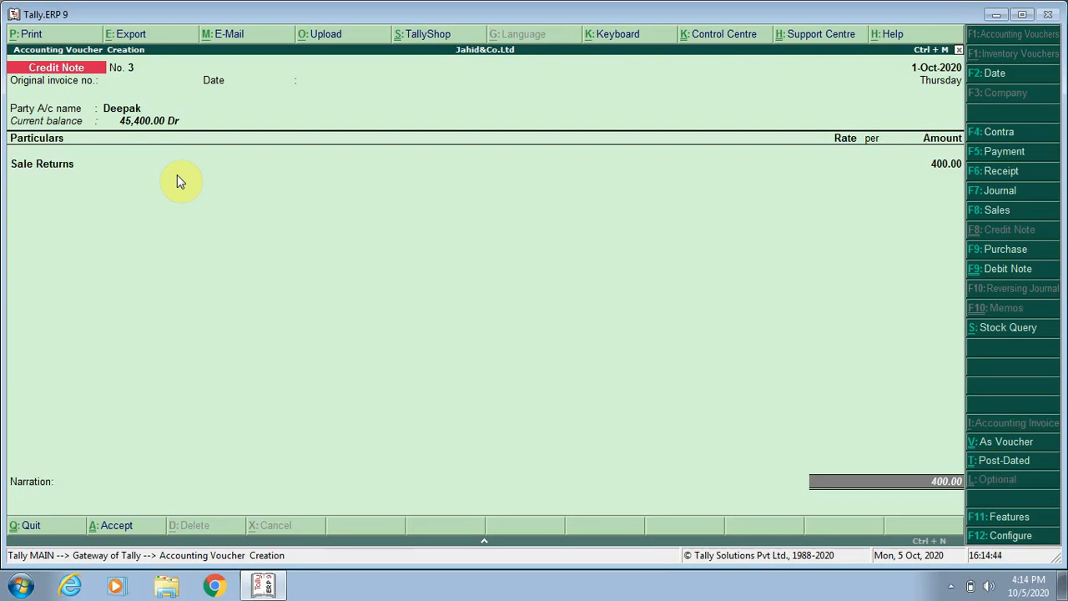
pyautogui.press('Return')
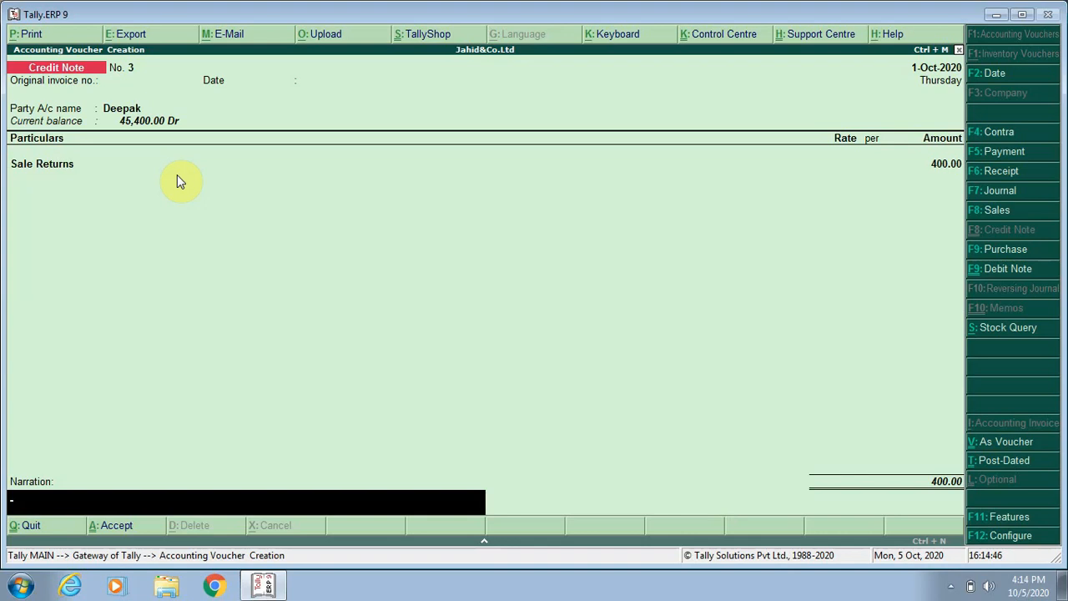
pyautogui.press('Return')
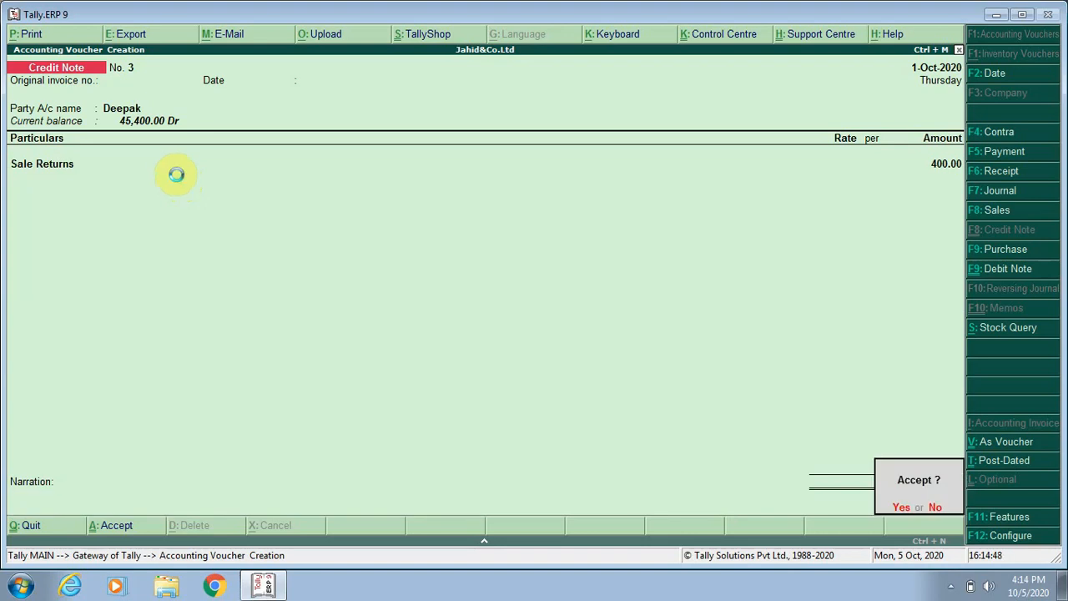
pyautogui.press('Return')
# Step: Begin another credit note with Verma & Sons as the party account, leaving the original invoice fields blank and accepting the default party details
pyautogui.press('Return')
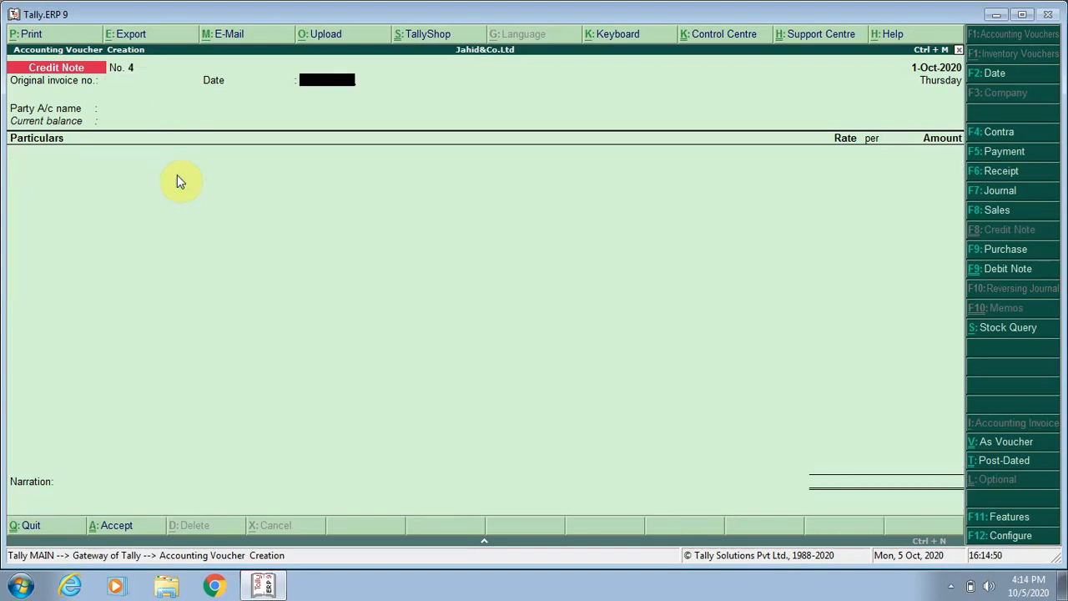
pyautogui.press('Return')
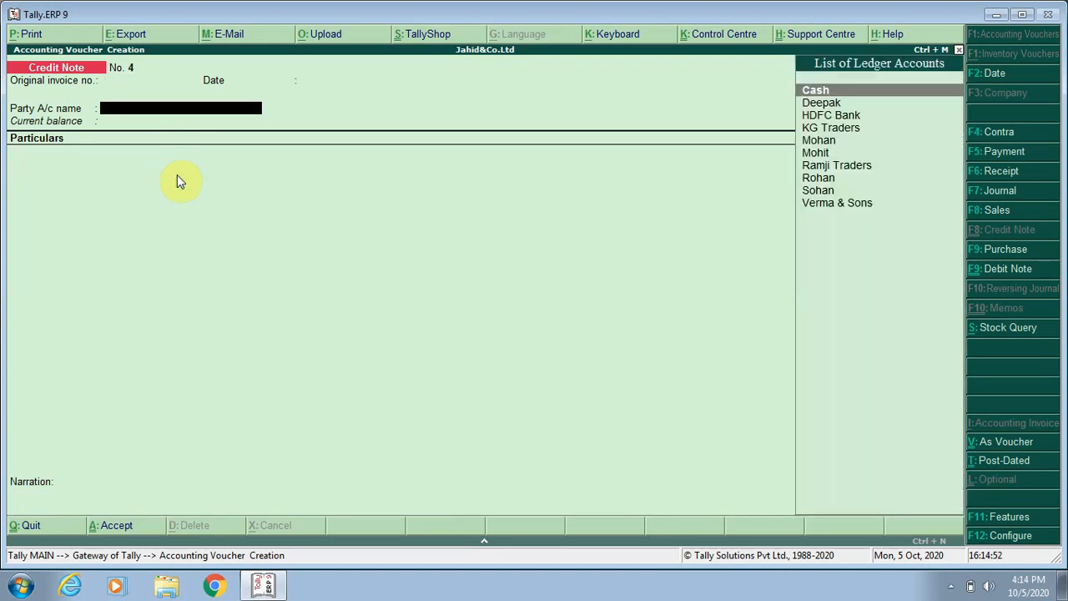
pyautogui.press('Down')
pyautogui.press('Down')
pyautogui.press('Down')
pyautogui.press('Down')
pyautogui.press('Down')
pyautogui.press('Down')
pyautogui.press('Down')
pyautogui.press('Down')
pyautogui.press('Down')
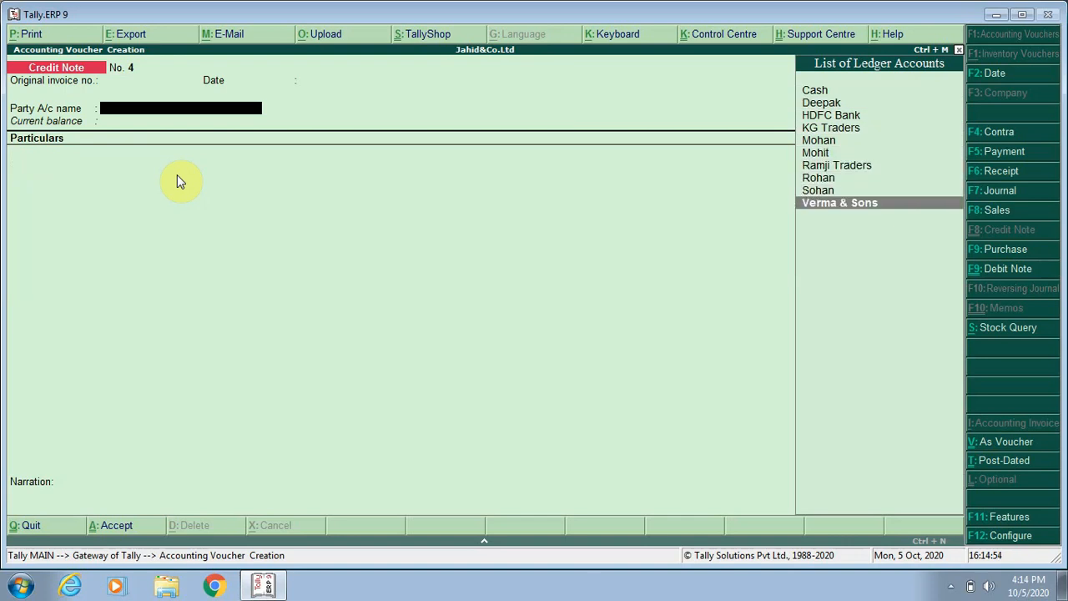
pyautogui.press('Return')
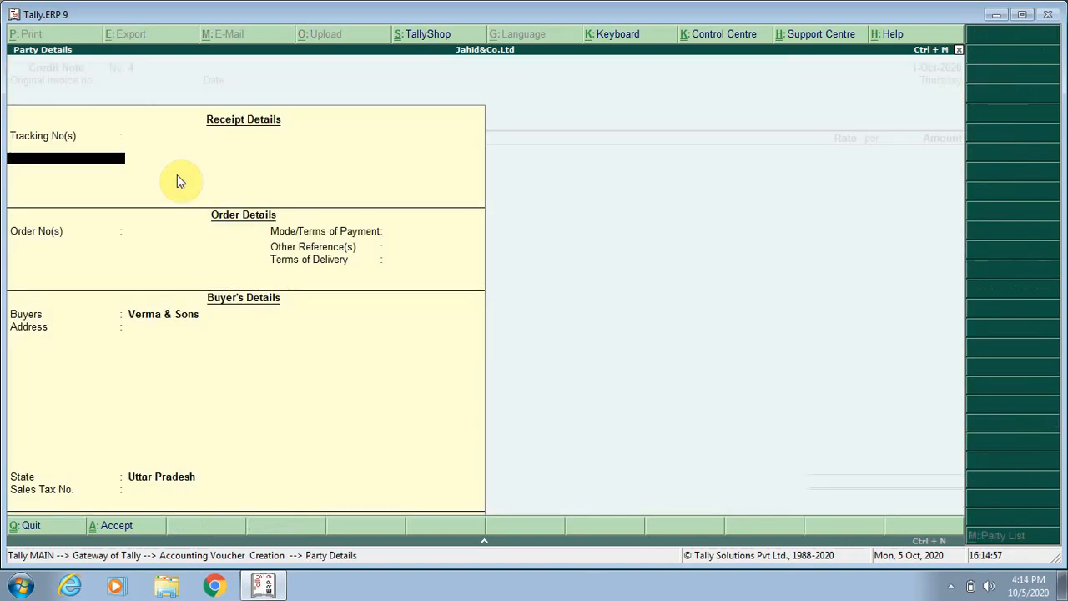
pyautogui.hotkey('ctrl', 'a')
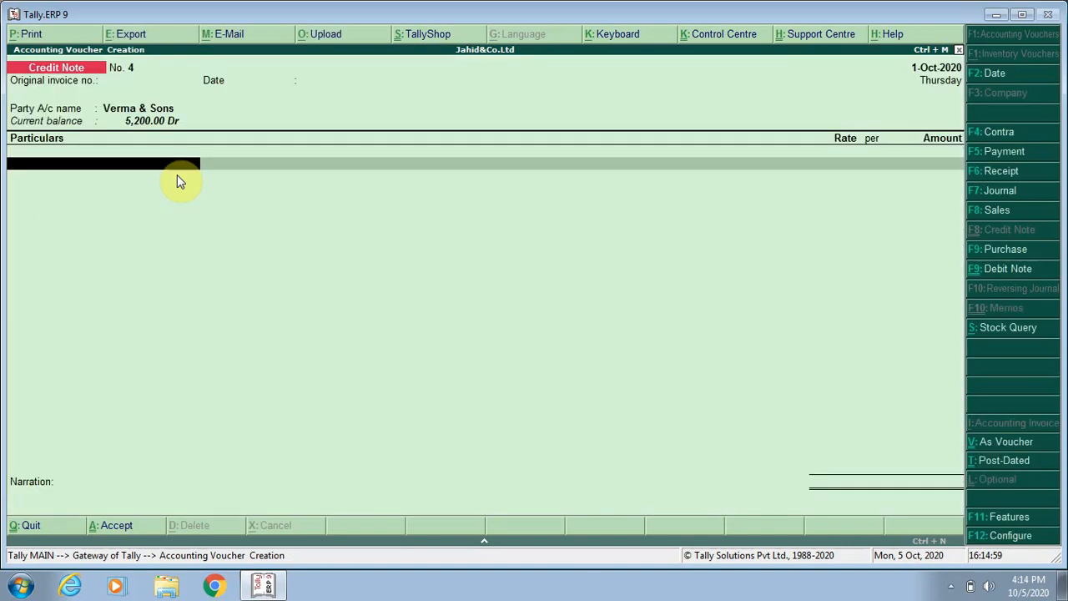
# Step: Enter Sale Returns for 200 in the Verma & Sons credit note and save the voucher without a narration
pyautogui.write('Sa')
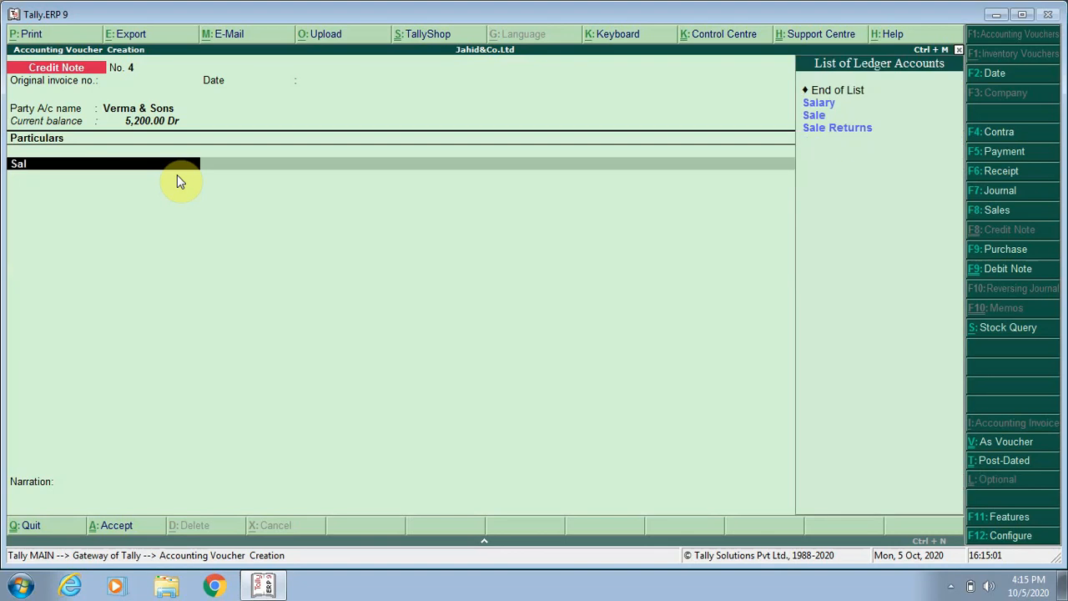
pyautogui.write('l')
pyautogui.press('Down')
pyautogui.press('Down')
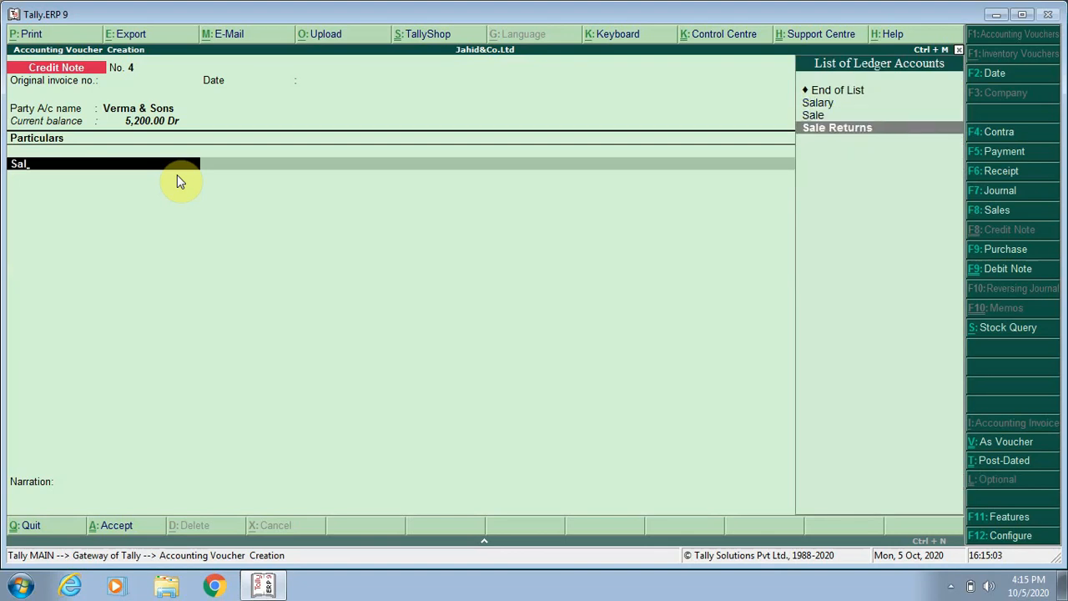
pyautogui.press('Return')
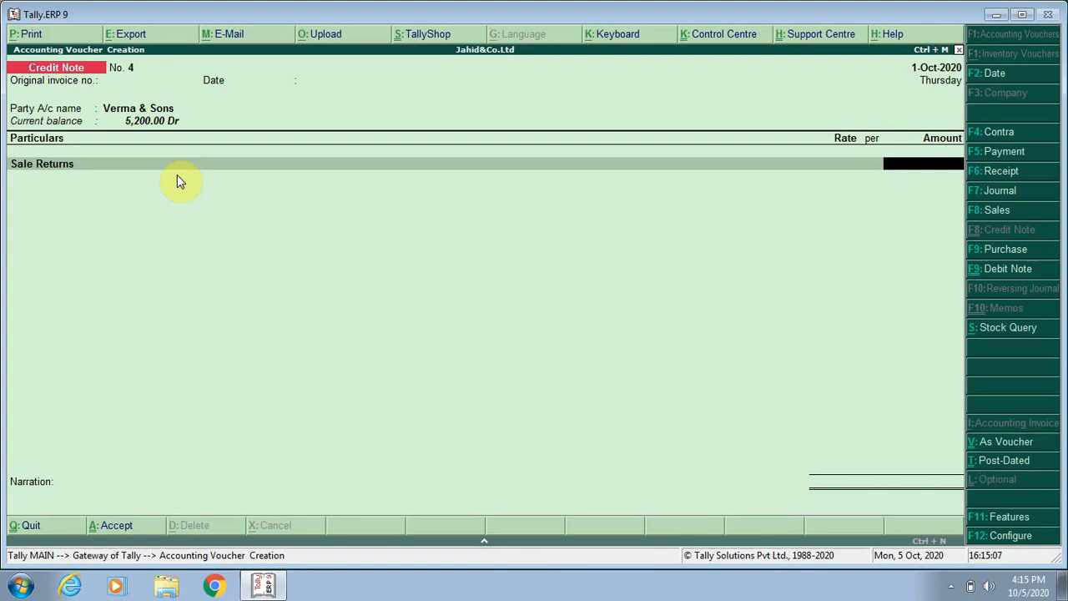
pyautogui.write('1')
pyautogui.press('BackSpace')
pyautogui.write('200')
pyautogui.press('Return')
pyautogui.press('Return')
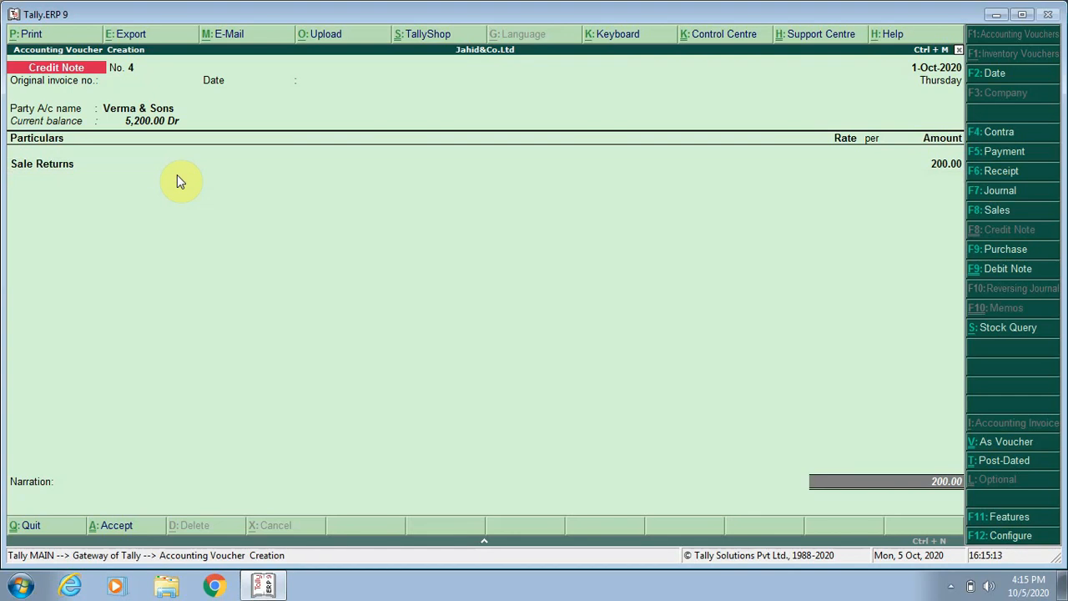
pyautogui.press('Return')
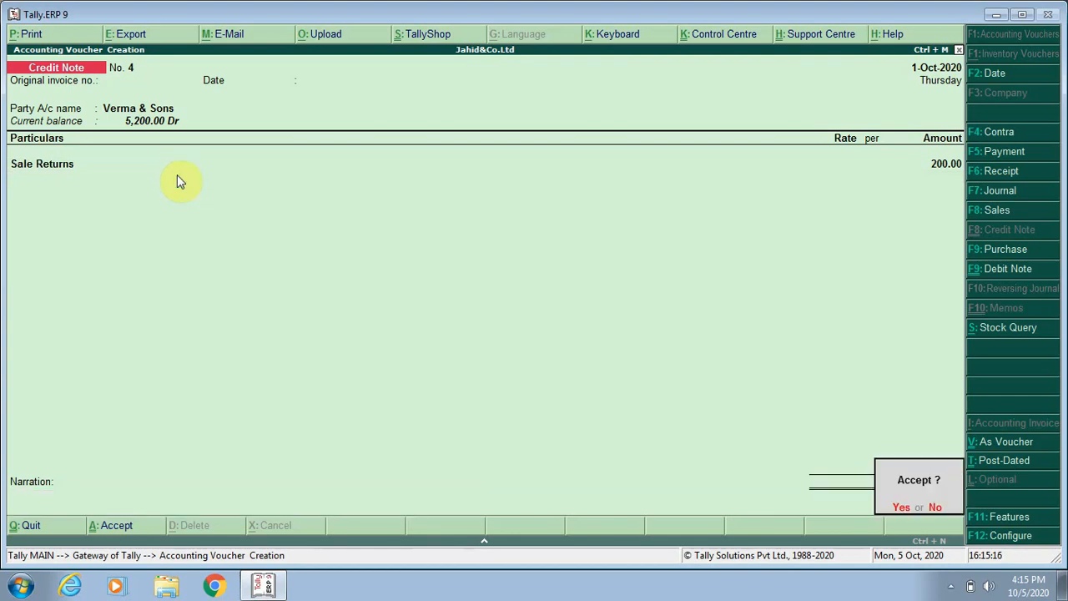
pyautogui.press('Return')
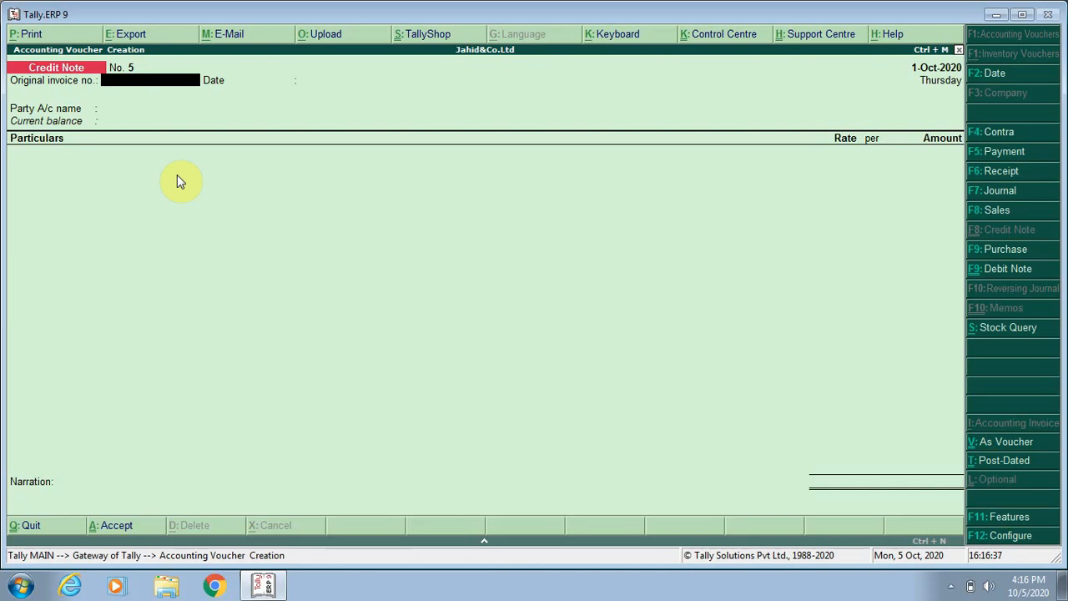
# Step: Start a payment voucher and debit KG Traders with 1400
pyautogui.press('F5')
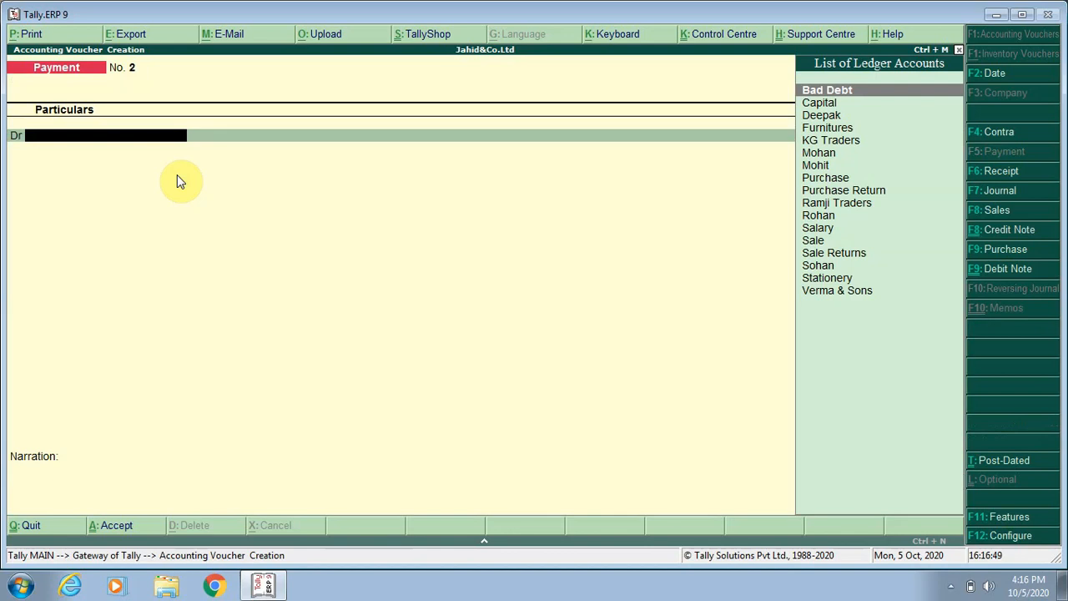
pyautogui.press('Down')
pyautogui.press('Down')
pyautogui.press('Down')
pyautogui.press('Down')
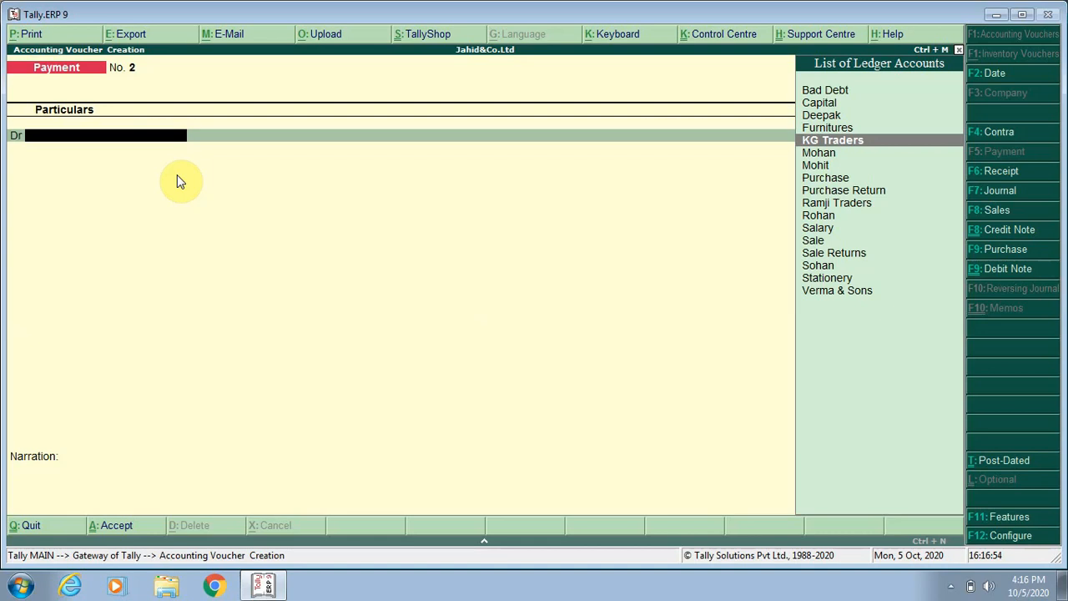
pyautogui.press('Return')
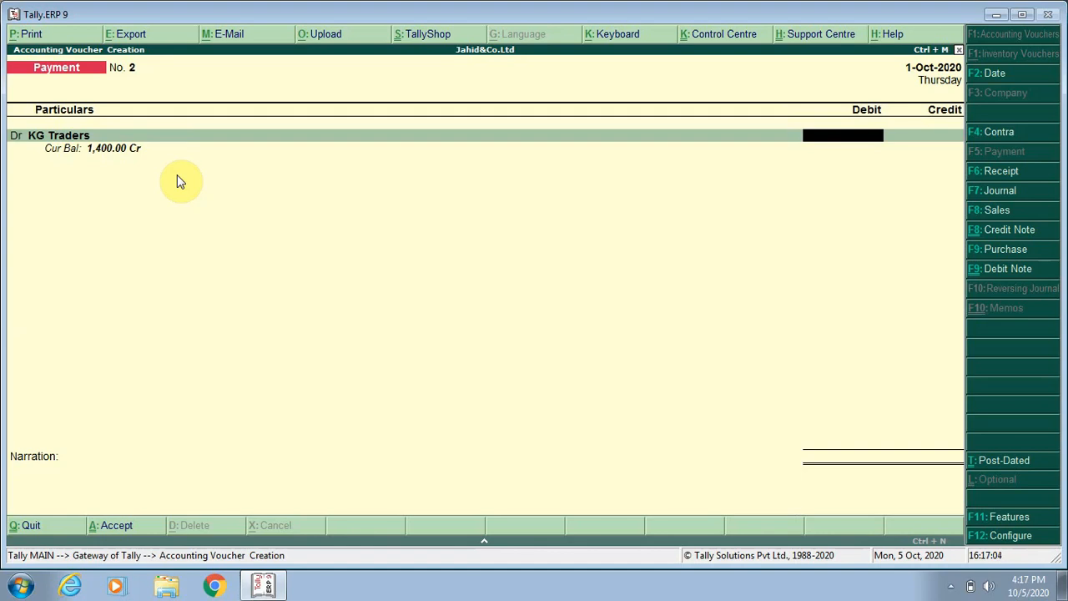
pyautogui.write('1400')
pyautogui.press('Return')
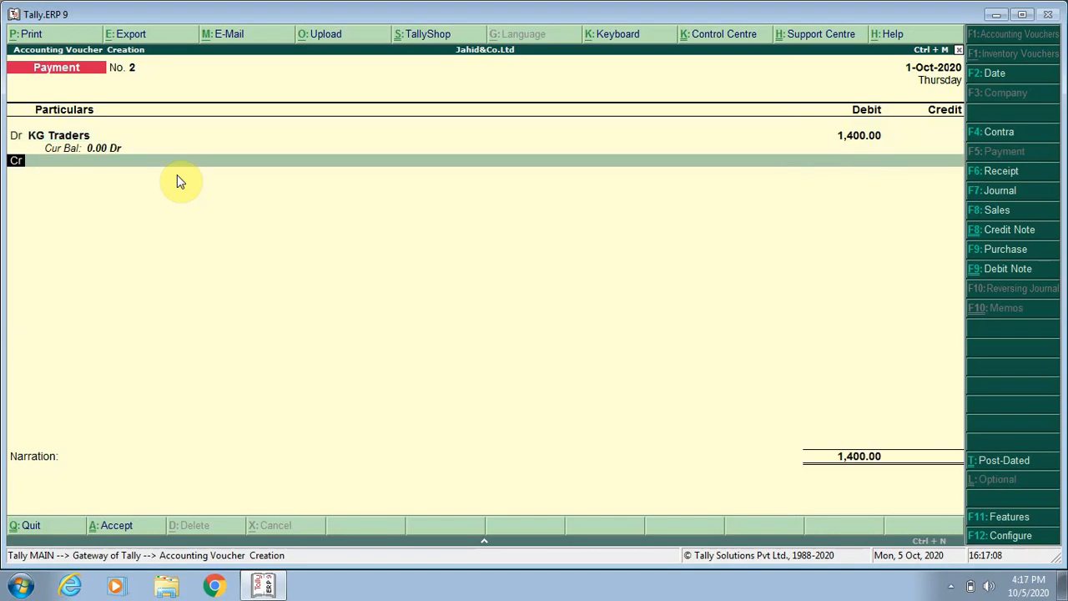
# Step: Credit the Cash ledger with 1000 in the KG Traders payment voucher
pyautogui.press('Return')
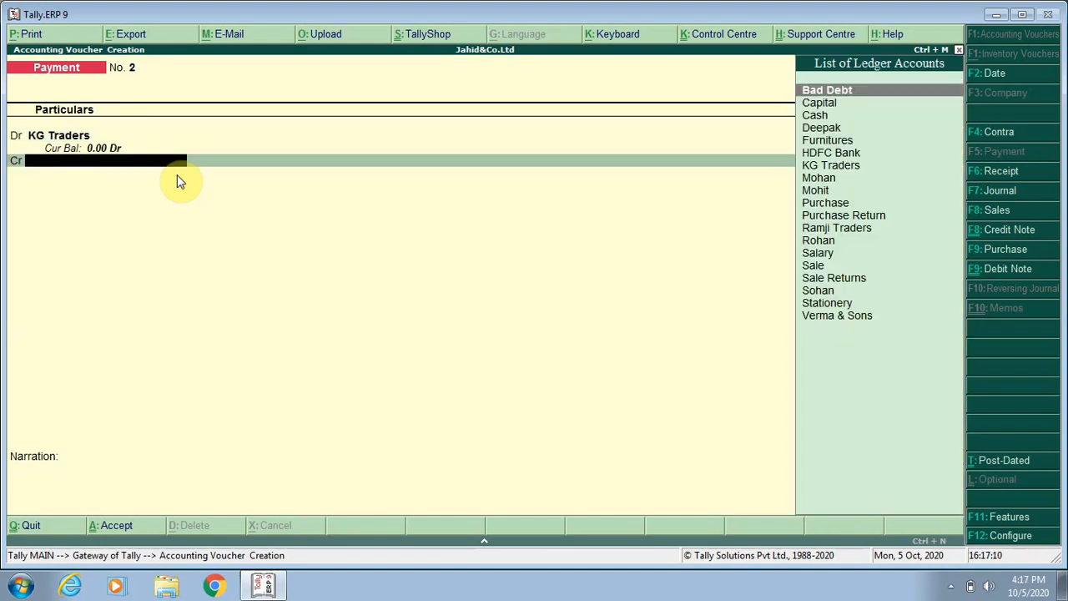
pyautogui.press('Return')
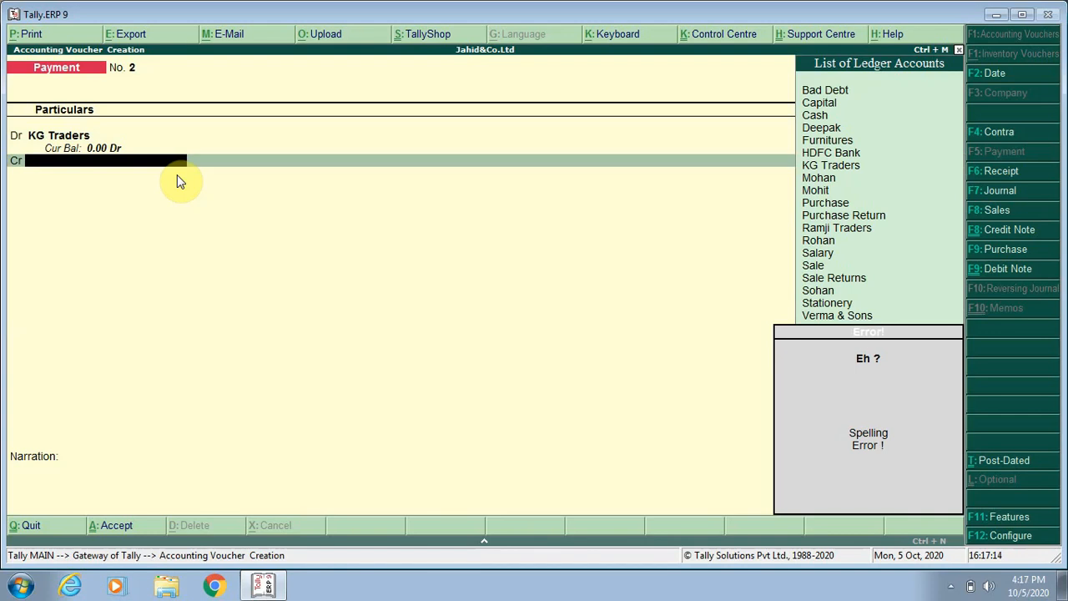
pyautogui.write('C')
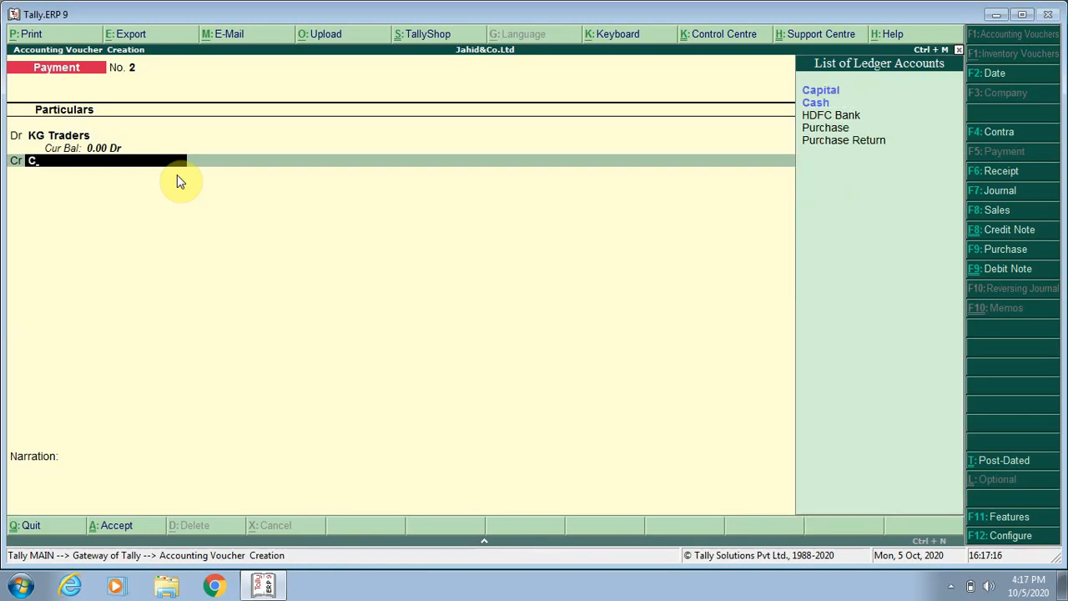
pyautogui.press('Down')
pyautogui.press('Return')
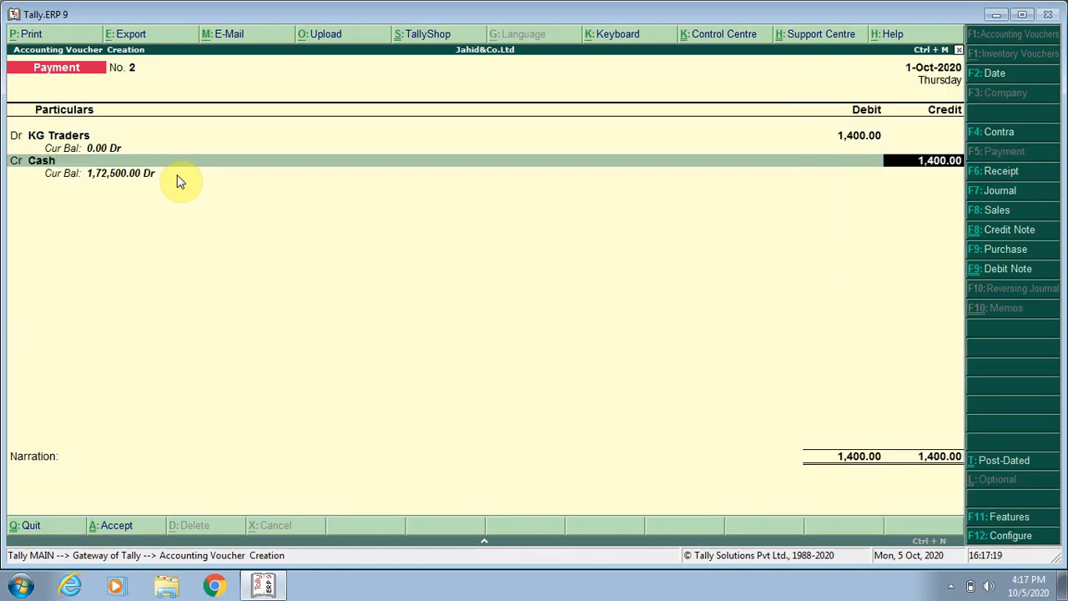
pyautogui.write('1')
pyautogui.write('30')
pyautogui.press('BackSpace')
pyautogui.press('BackSpace')
pyautogui.write('000')
pyautogui.press('Return')
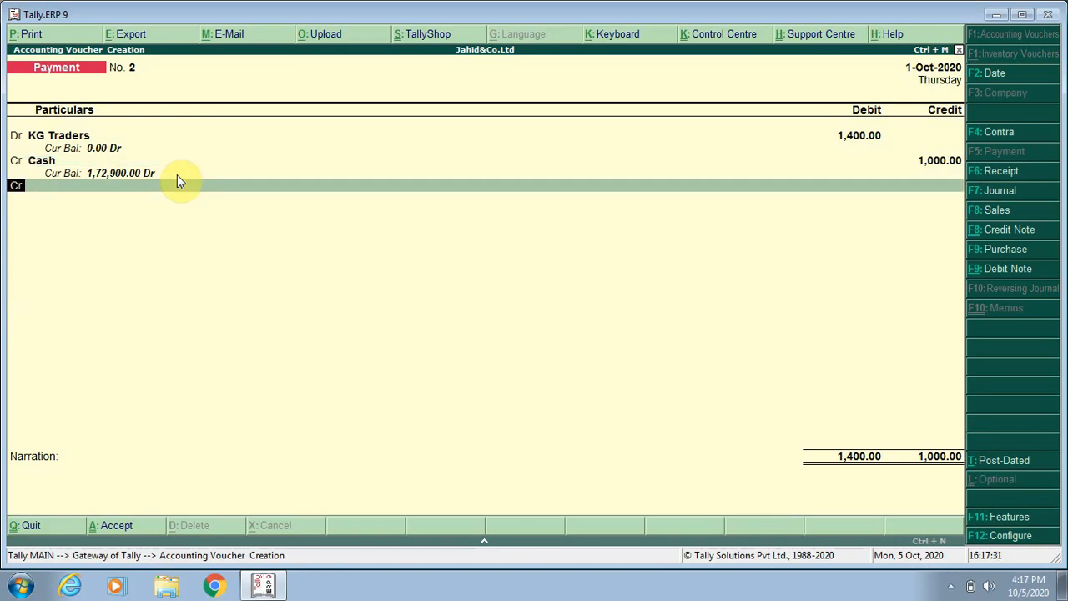
# Step: Create a Discount Received ledger under Indirect Incomes from within the payment voucher and credit it with the remaining 400
pyautogui.press('Return')
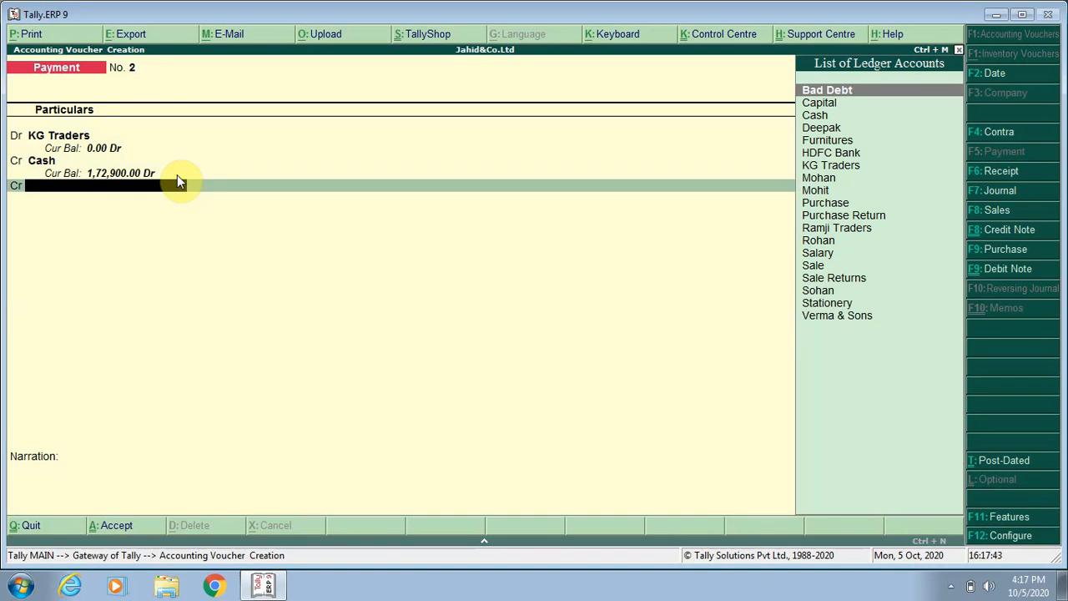
pyautogui.hotkey('alt', 'c')
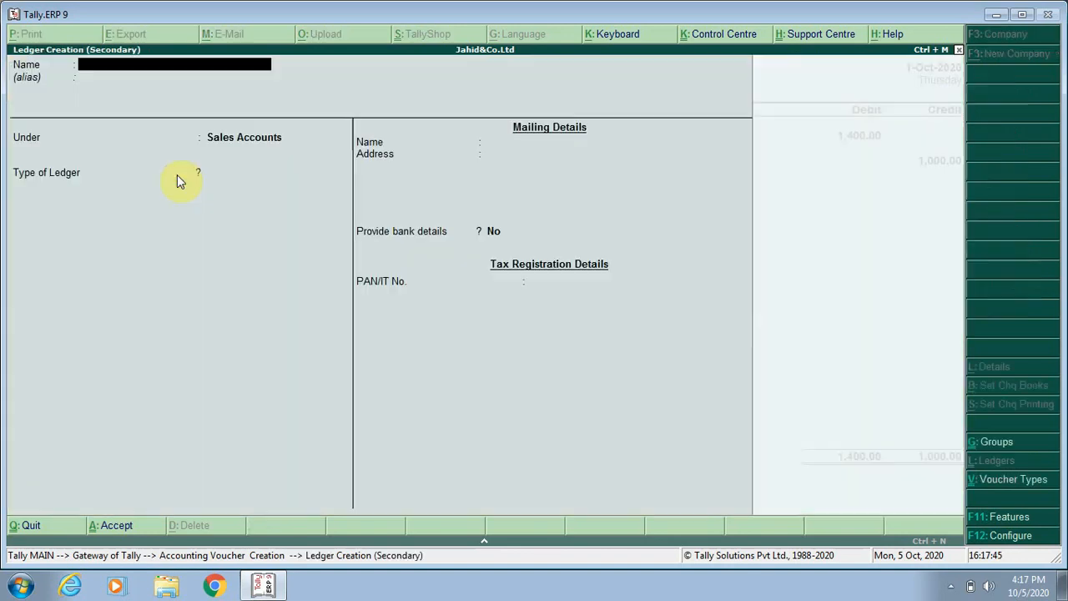
pyautogui.write('Di')
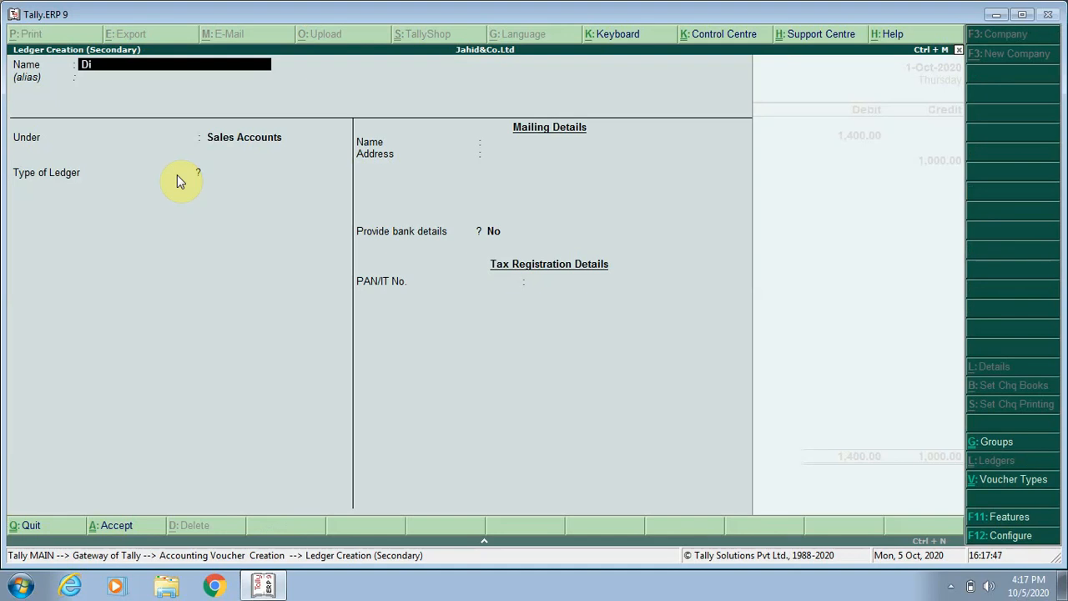
pyautogui.write('scount Received')
pyautogui.press('Return')
pyautogui.write('In')
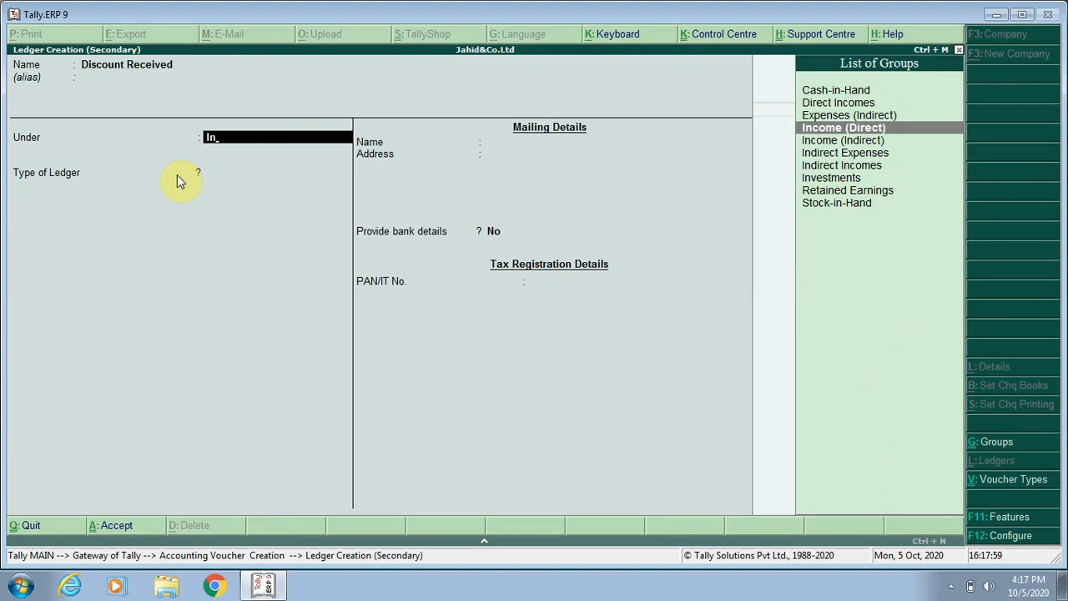
pyautogui.press('Down')
pyautogui.press('Down')
pyautogui.press('Down')
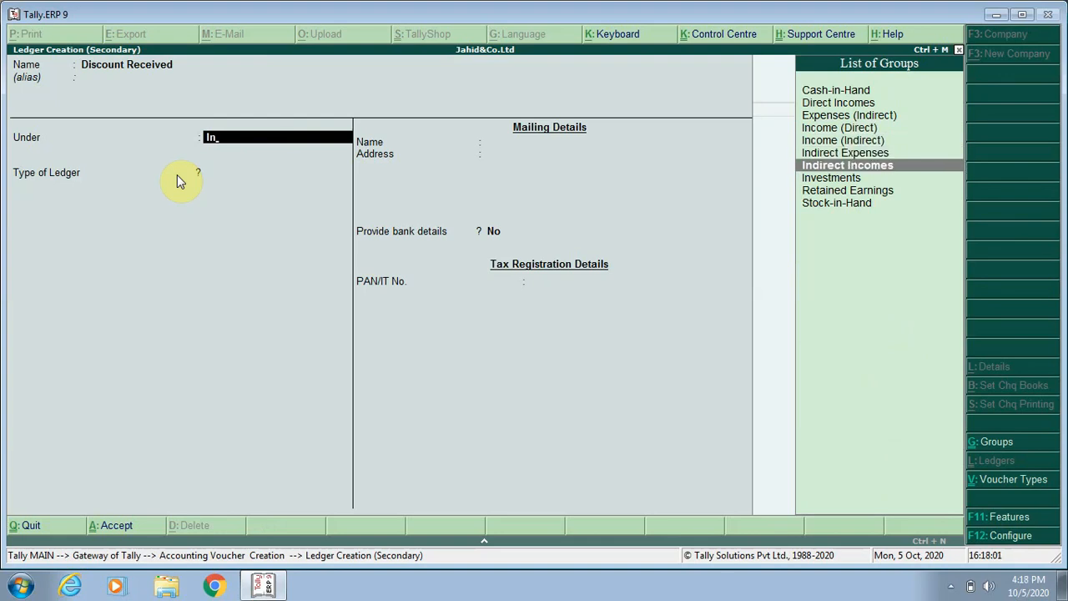
pyautogui.press('Return')
pyautogui.press('Return')
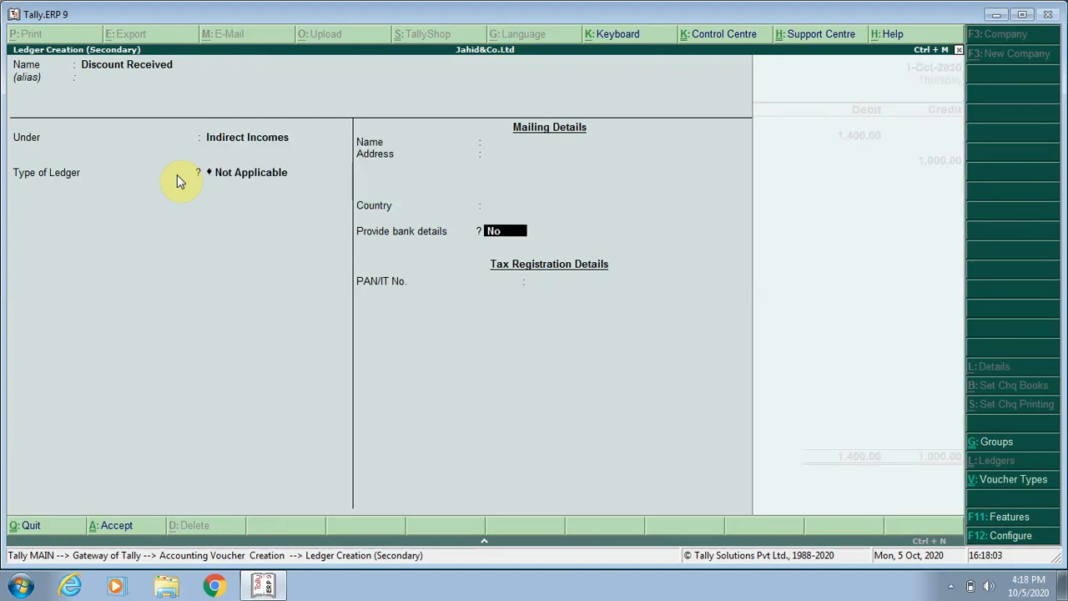
pyautogui.press('Return')
pyautogui.press('Return')
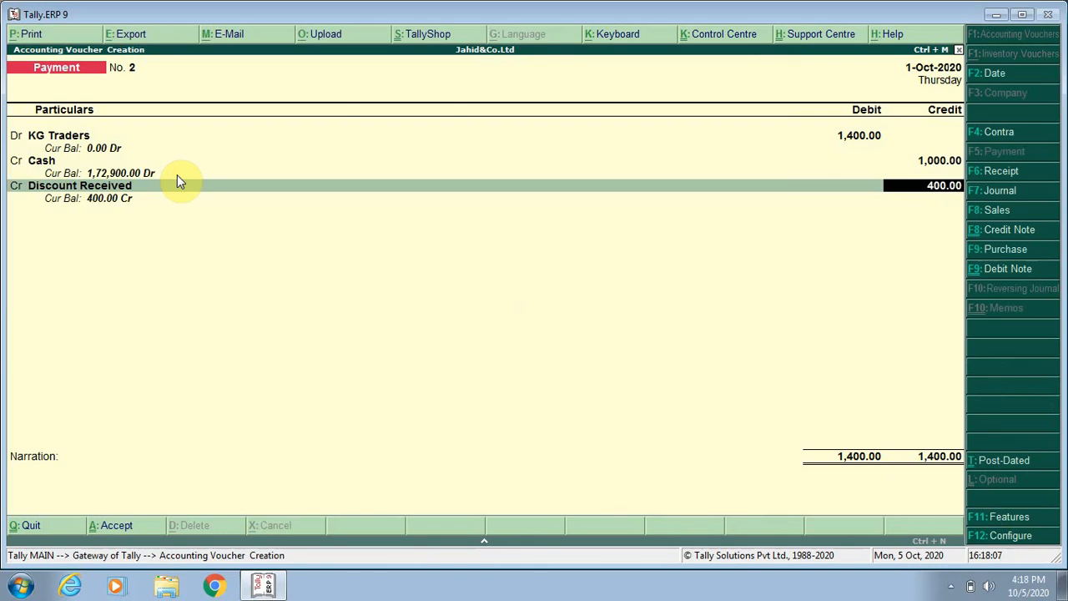
pyautogui.press('Return')
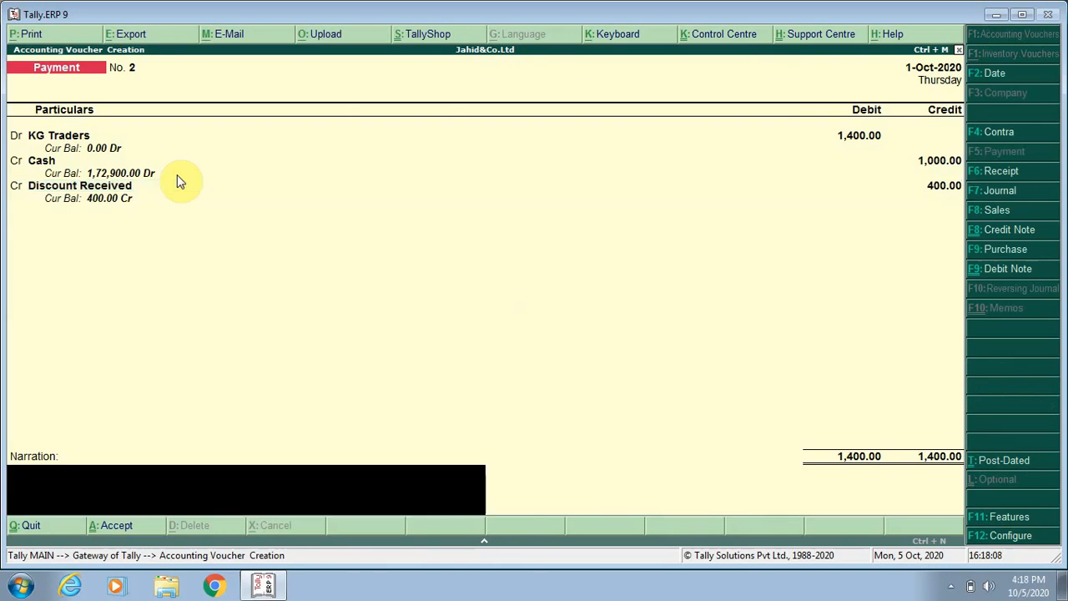
# Step: Add the narration "payment make to kg traders for discount" to the KG Traders payment voucher and save it
pyautogui.write('payment make')
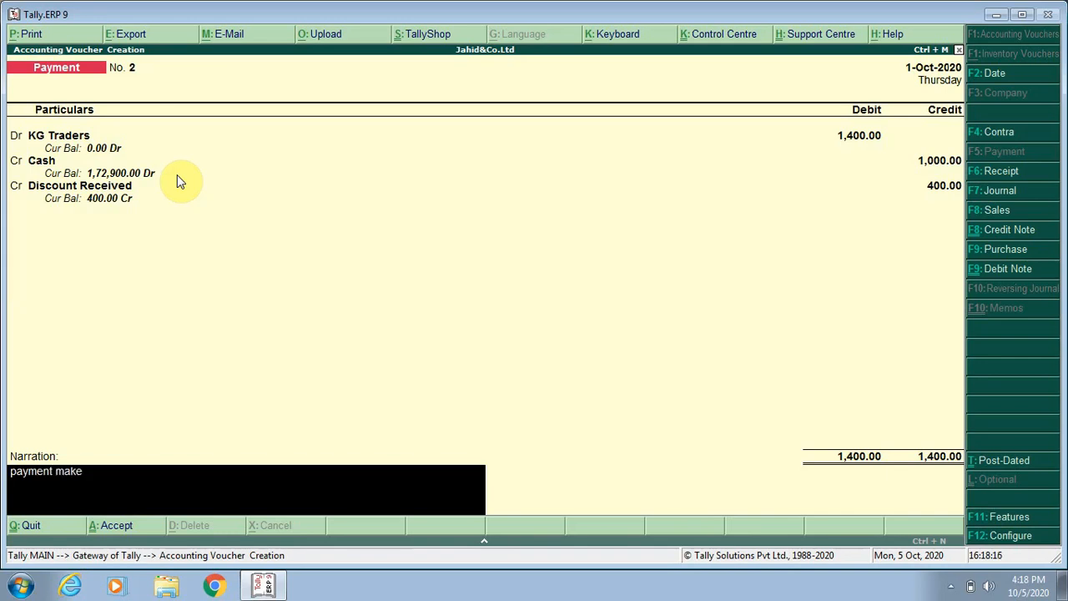
pyautogui.write(' to kg t')
pyautogui.write('r')
pyautogui.write('adw')
pyautogui.write('ers')
pyautogui.press('BackSpace')
pyautogui.press('BackSpace')
pyautogui.press('BackSpace')
pyautogui.write('ers for d')
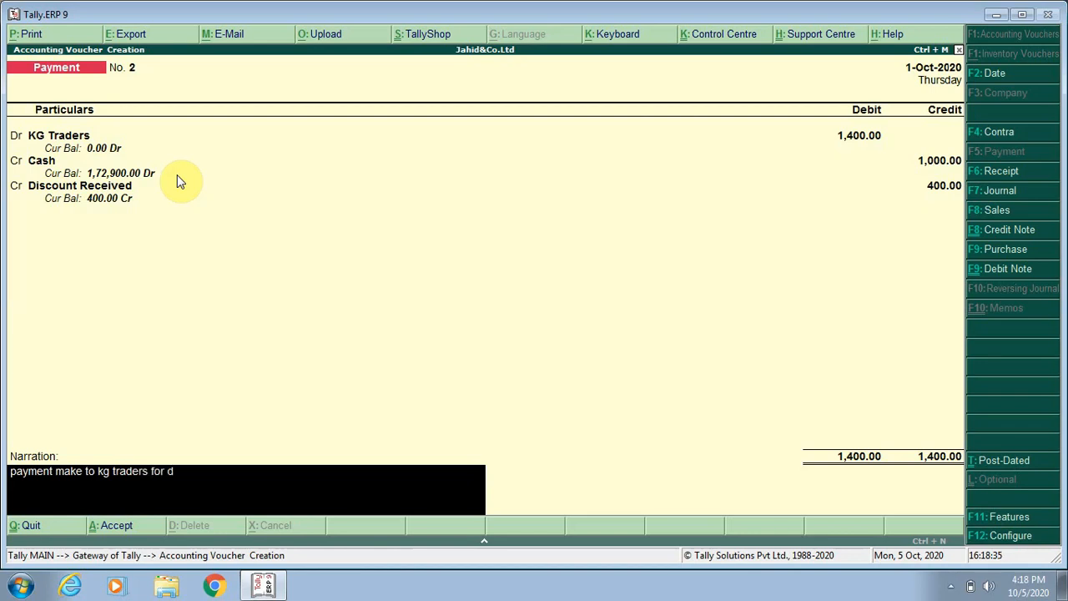
pyautogui.write('iscount')
pyautogui.press('Return')
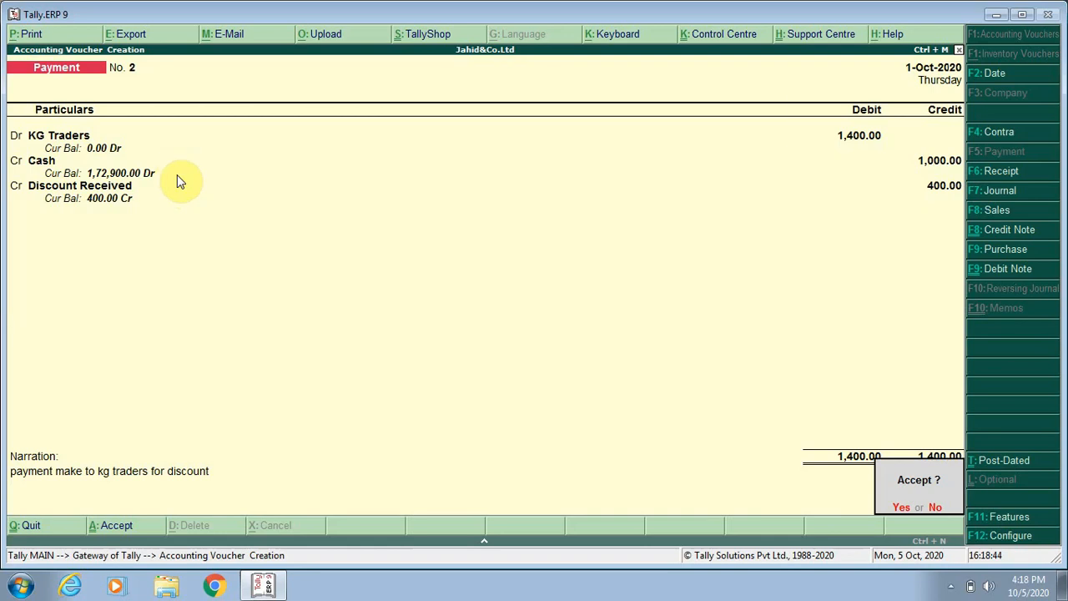
pyautogui.press('Return')
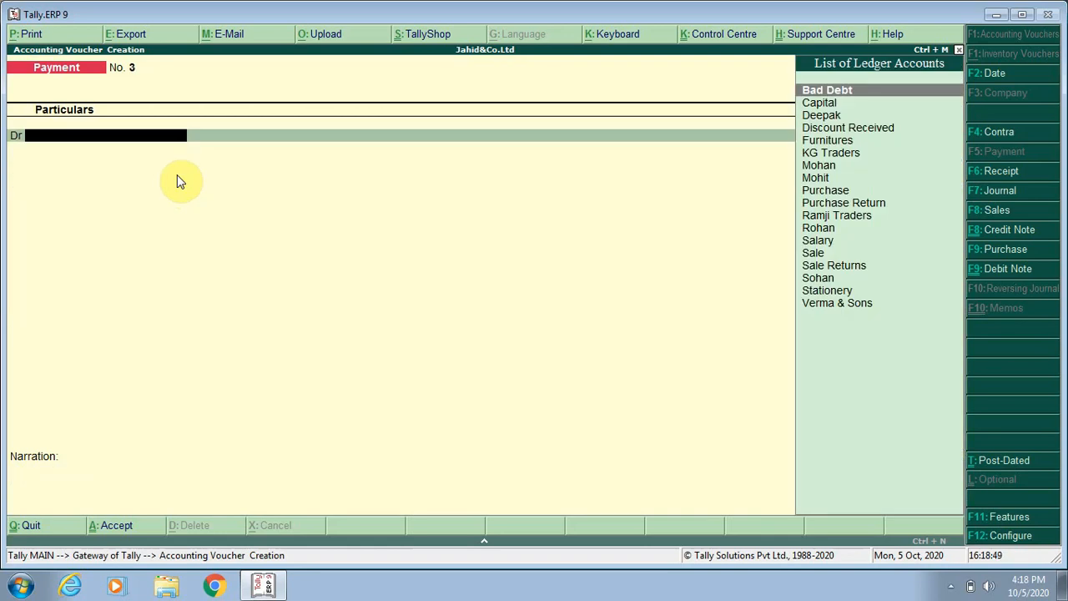
# Step: Start a receipt voucher and credit the customer ledger listed just below Capital with 45,000
pyautogui.press('F6')
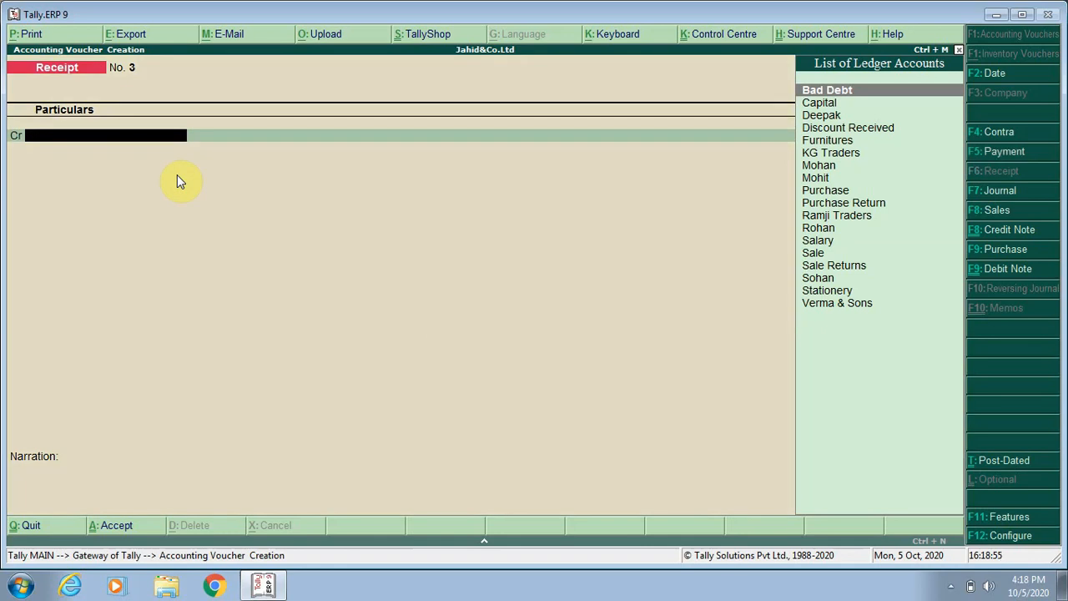
pyautogui.press('Down')
pyautogui.press('Down')
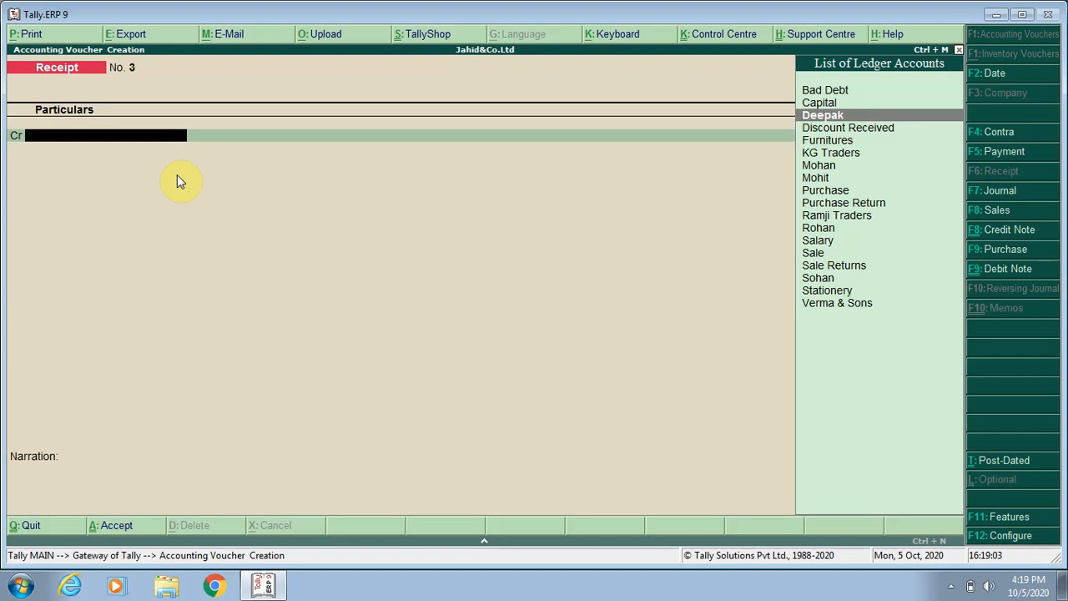
pyautogui.press('Return')
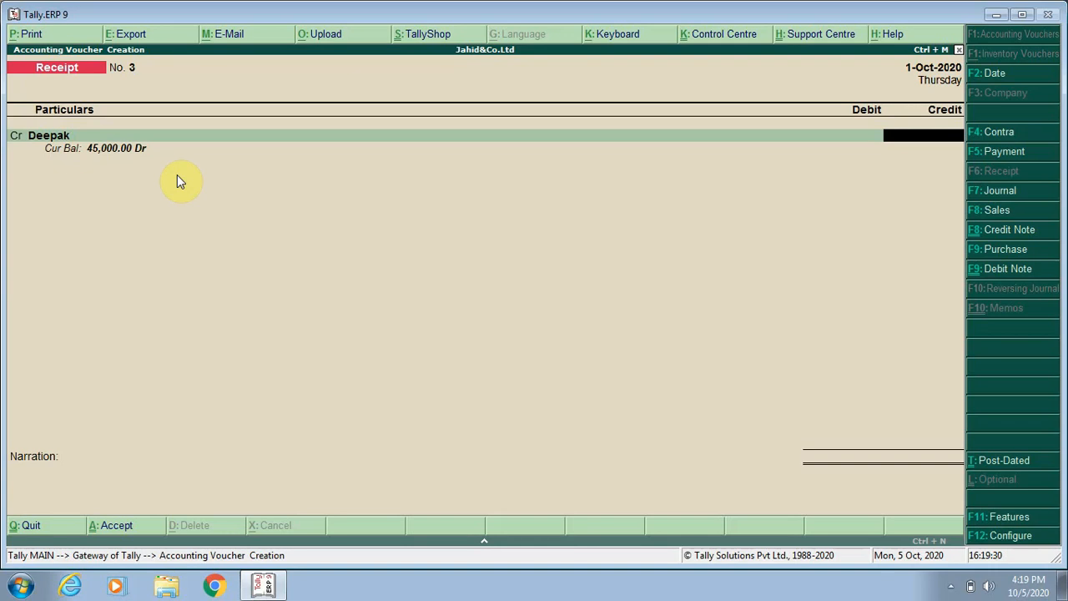
pyautogui.write('45,000')
pyautogui.press('Return')
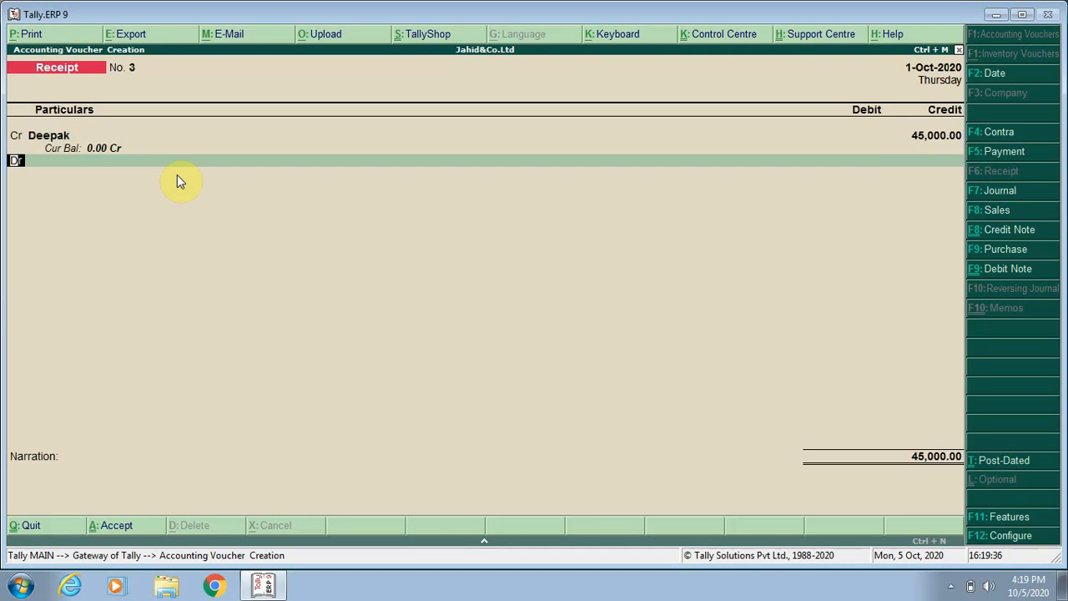
# Step: Debit the Cash ledger with 40000 in the customer's receipt voucher
pyautogui.press('Return')
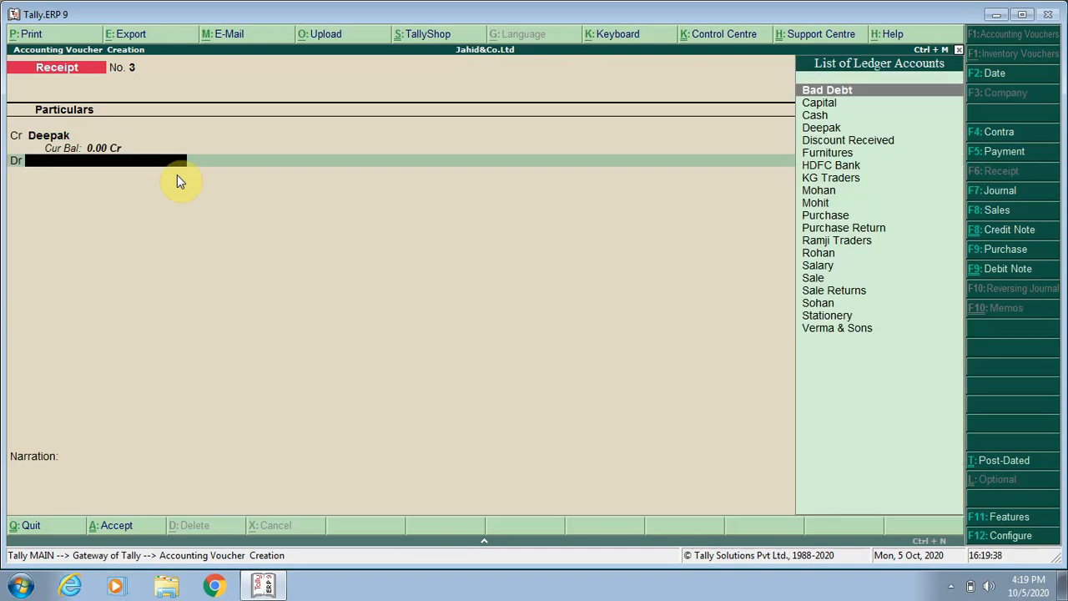
pyautogui.press('Down')
pyautogui.press('Down')
pyautogui.press('Return')
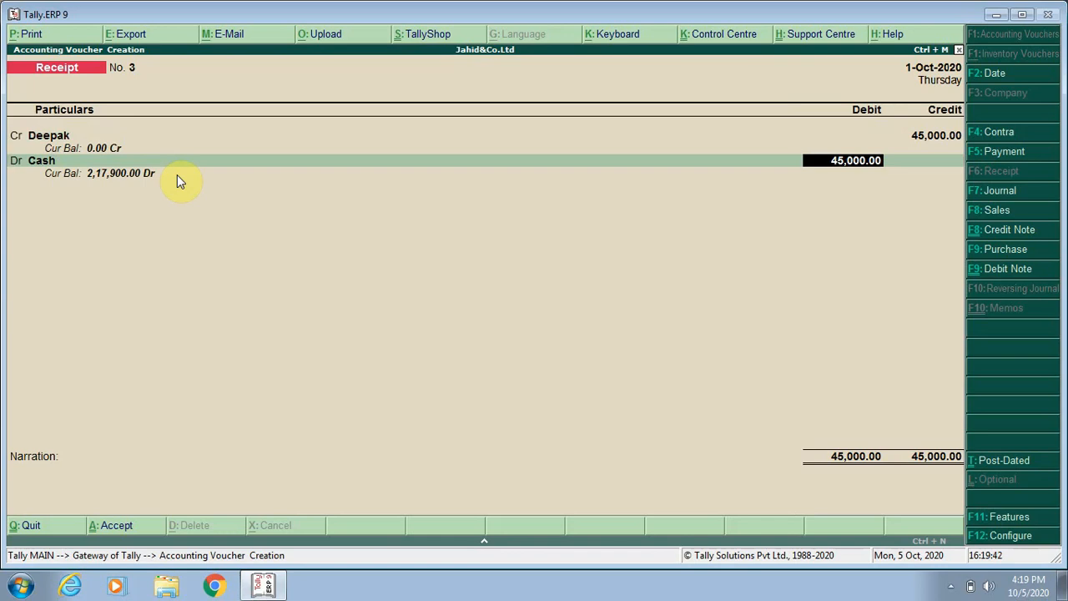
pyautogui.write('40000')
pyautogui.press('Return')
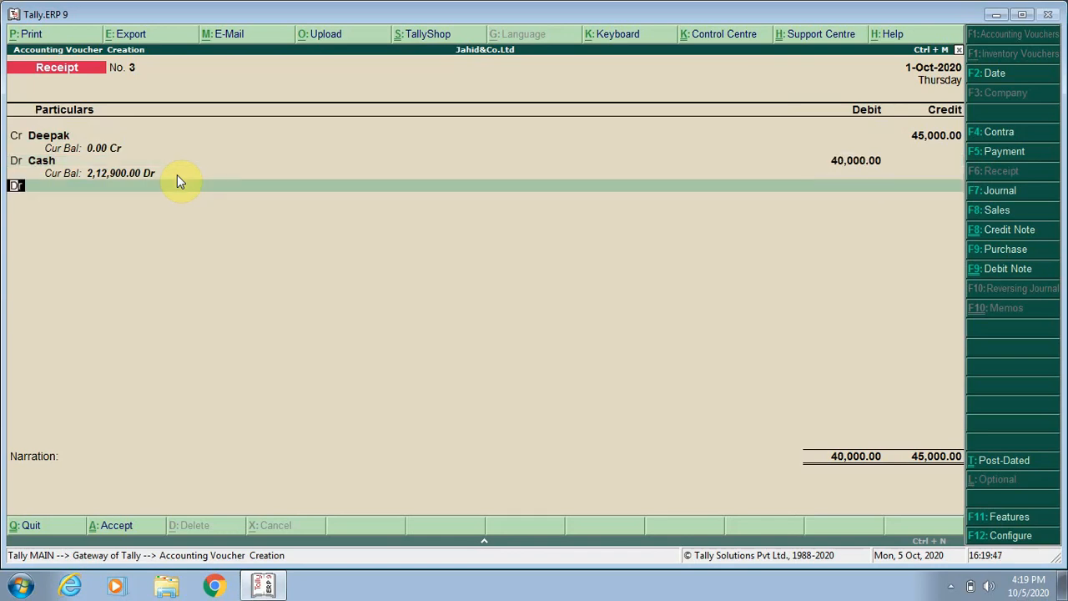
# Step: Create a Discount Allowed ledger under Indirect Expenses from within the receipt voucher's next debit line
pyautogui.press('Return')
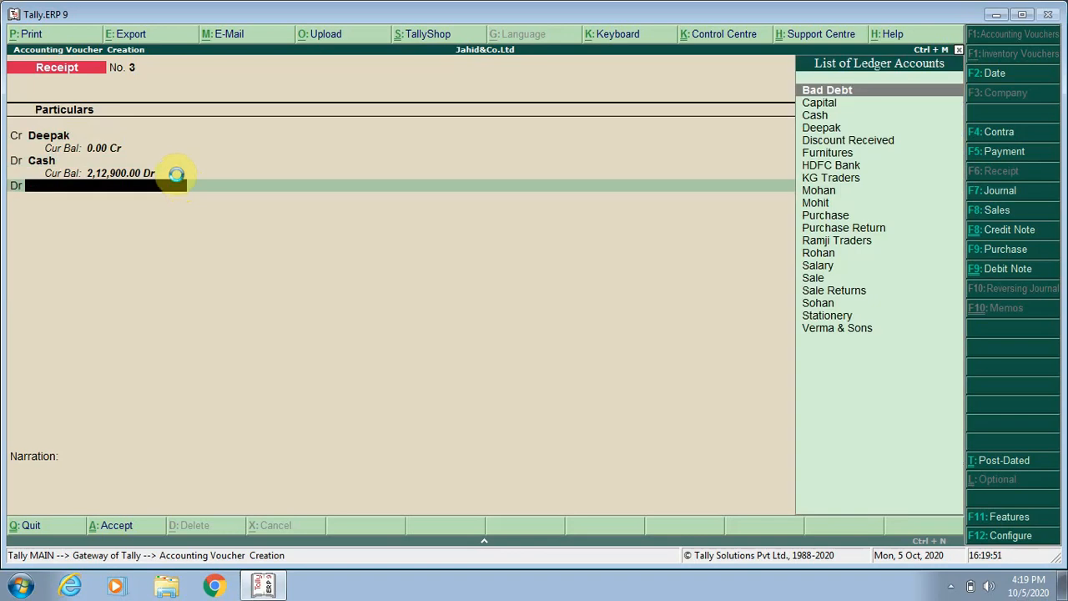
pyautogui.hotkey('alt', 'c')
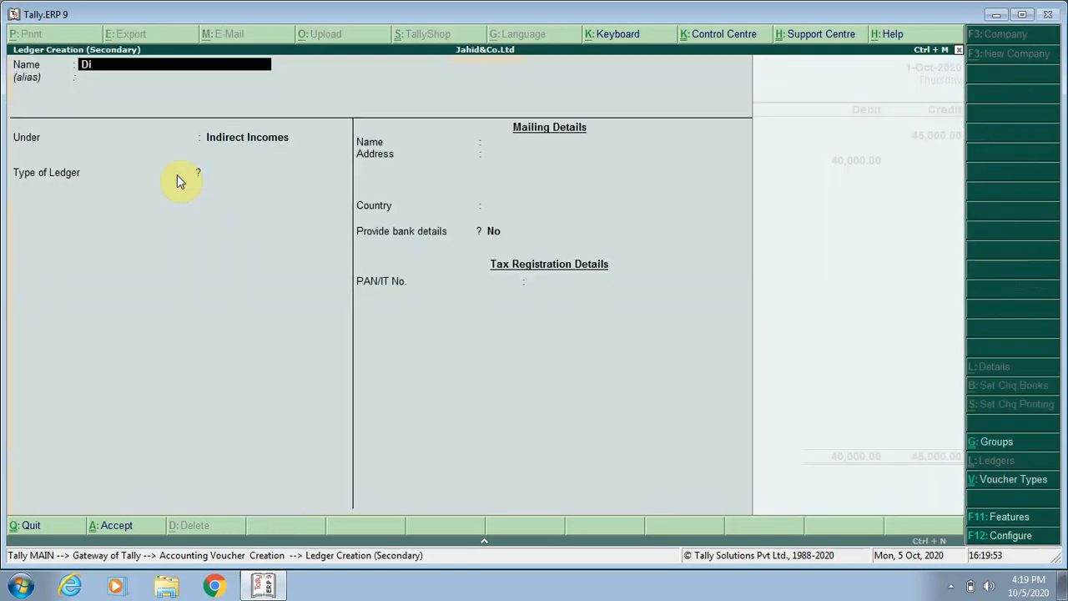
pyautogui.write('scount allowed')
pyautogui.press('Return')
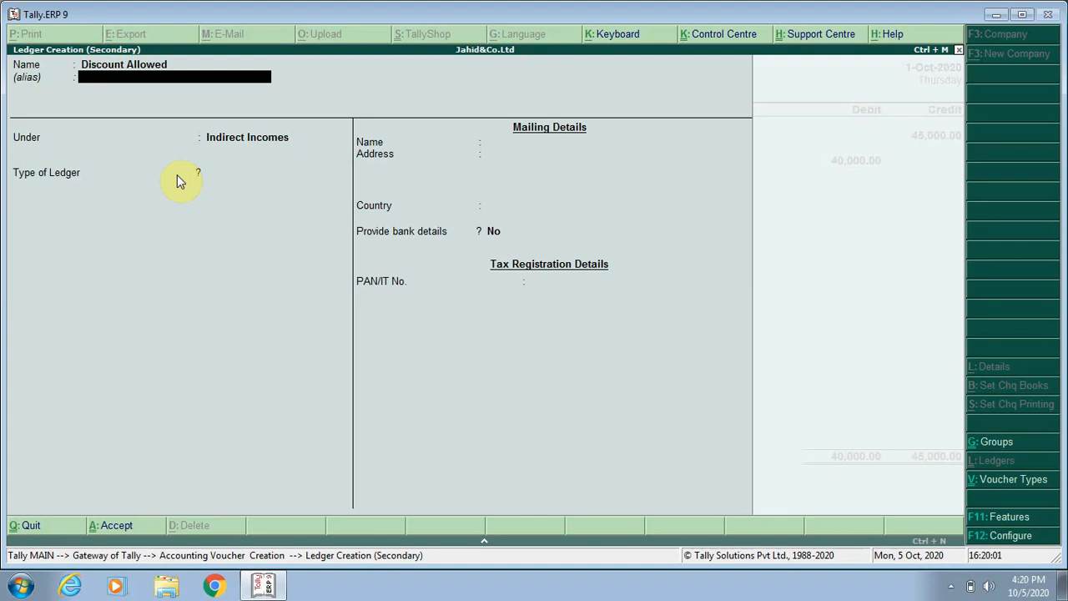
pyautogui.press('Return')
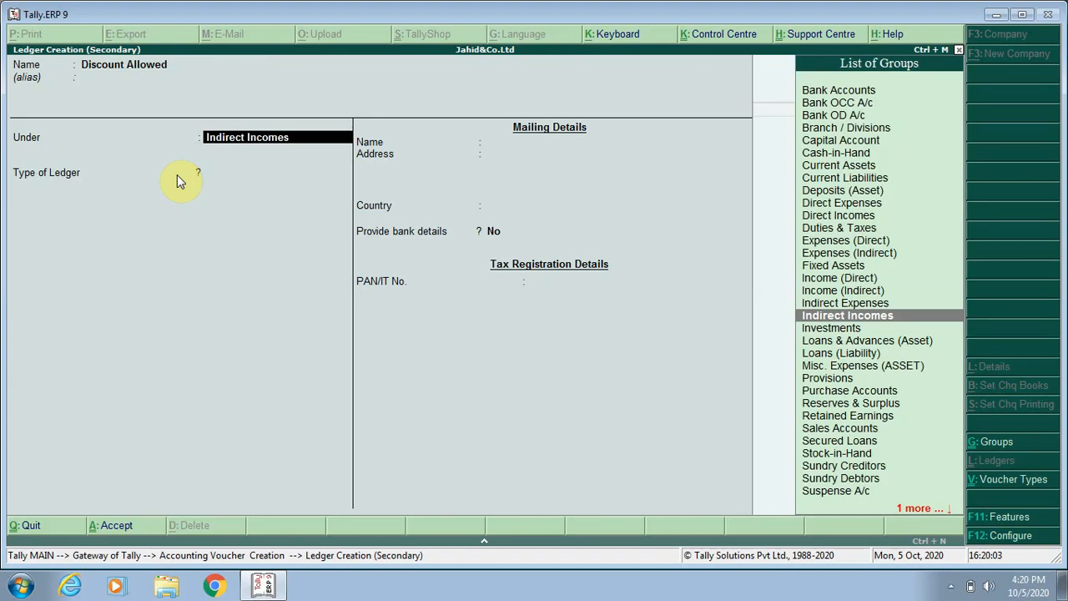
pyautogui.write('In')
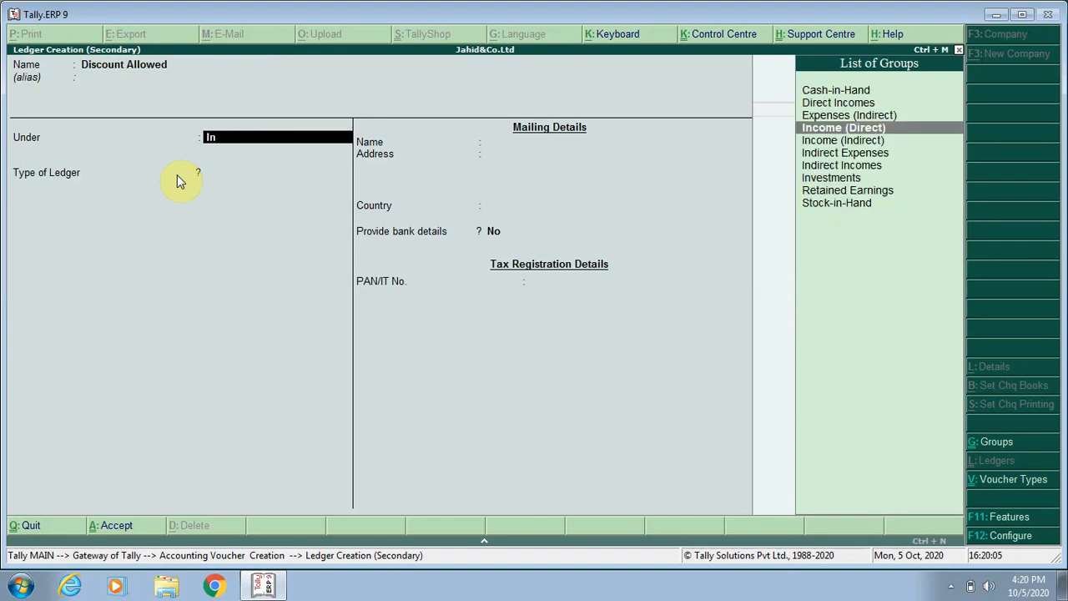
pyautogui.press('Down')
pyautogui.press('Down')
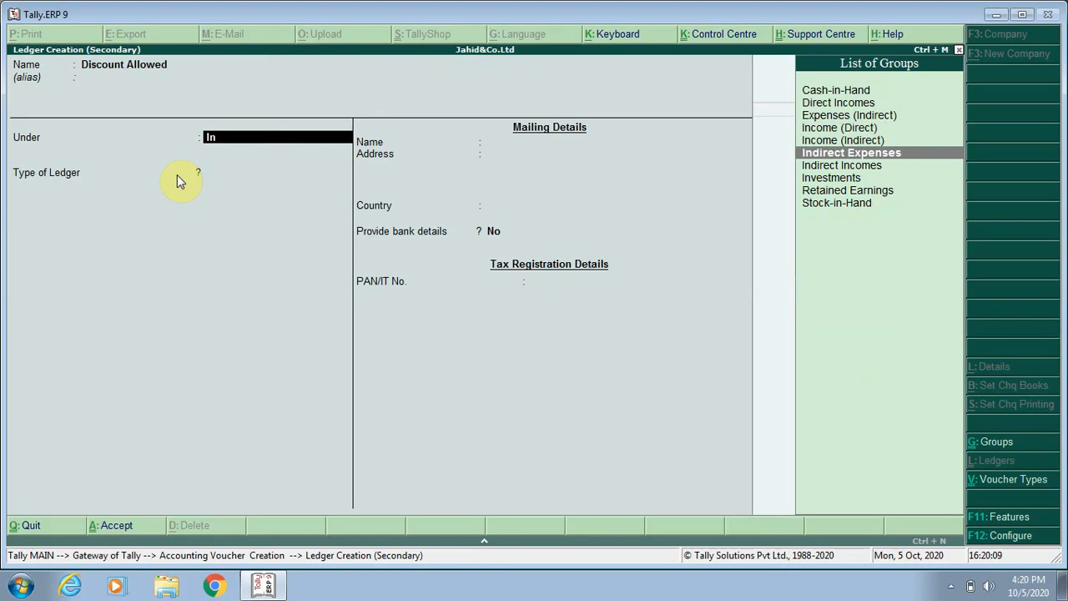
pyautogui.press('Return')
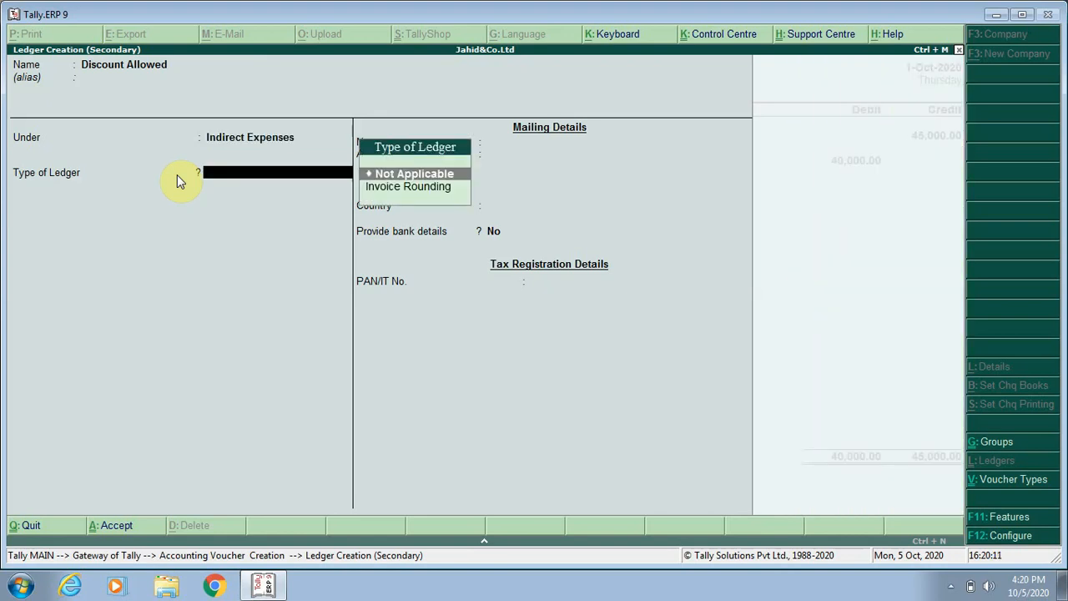
pyautogui.click(177, 182)
pyautogui.hotkey('ctrl', 'a')
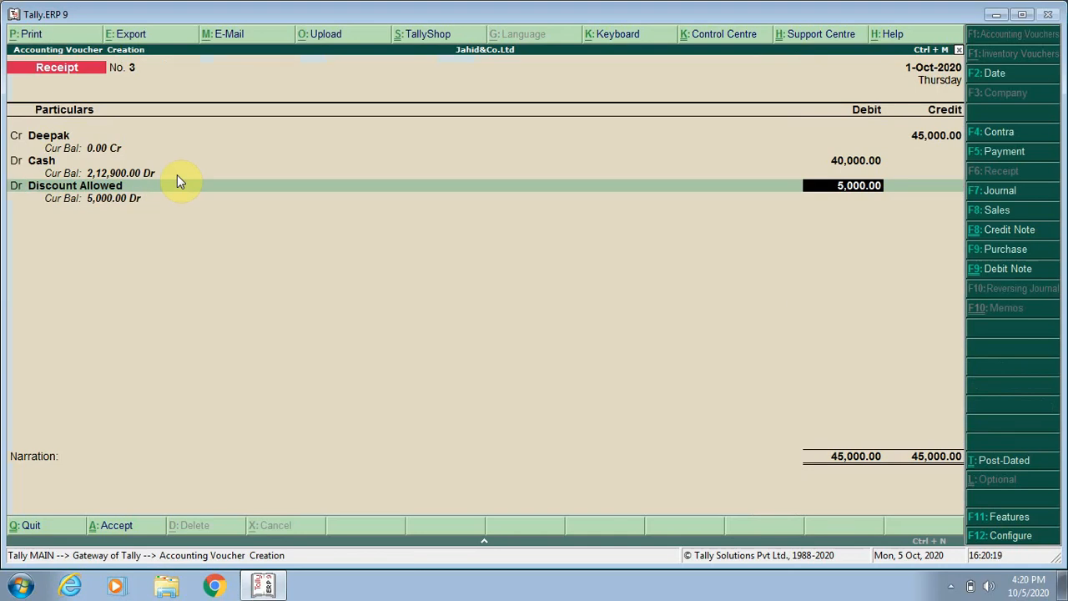
# Step: Debit Discount Allowed with the remaining 5,000 and save the receipt voucher without a narration
pyautogui.press('Return')
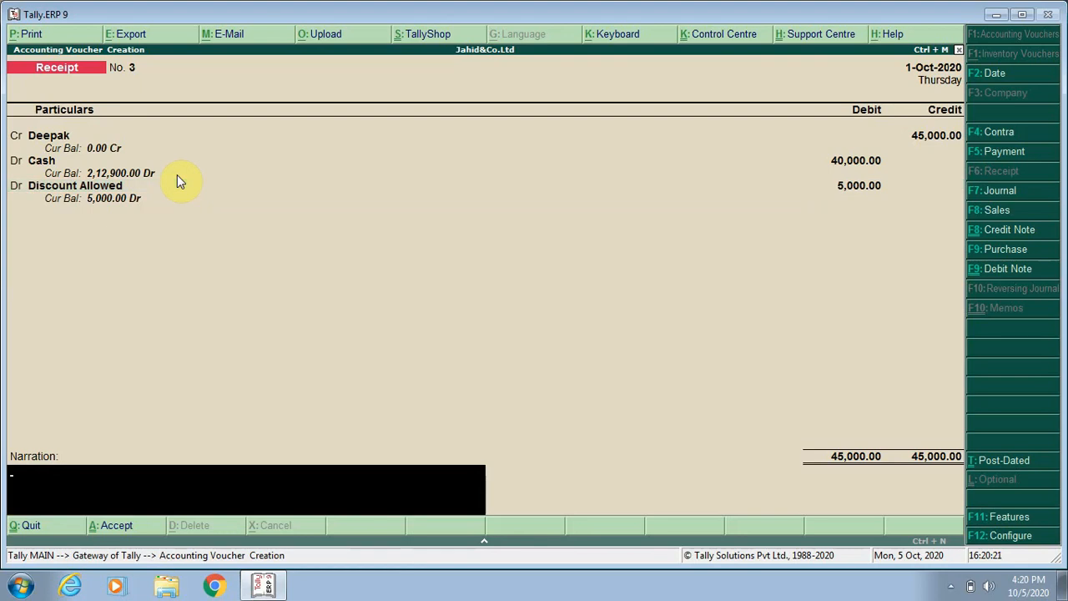
pyautogui.press('Return')
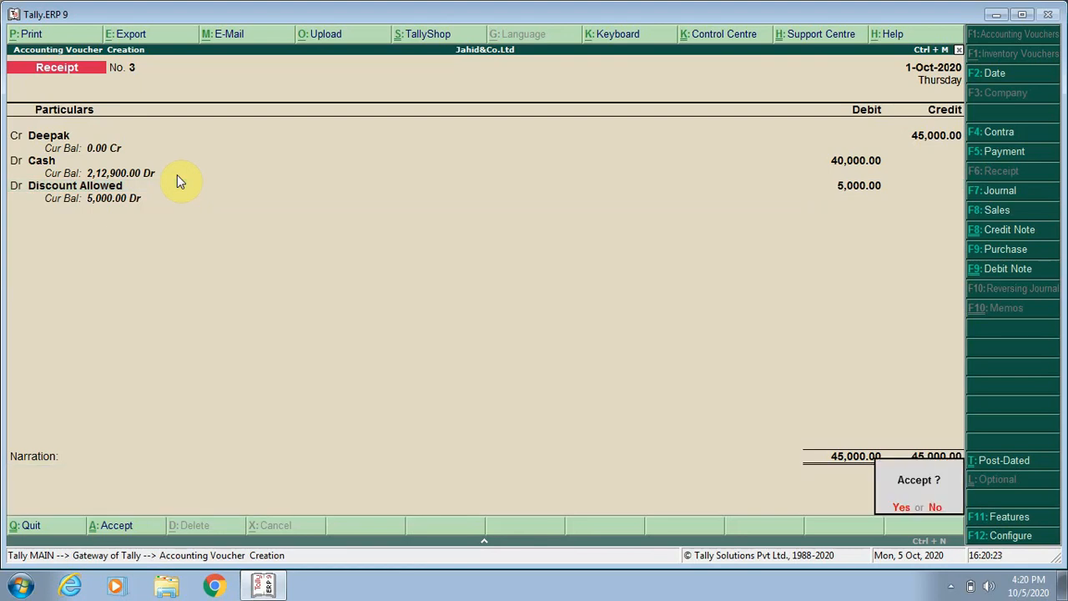
pyautogui.press('Return')
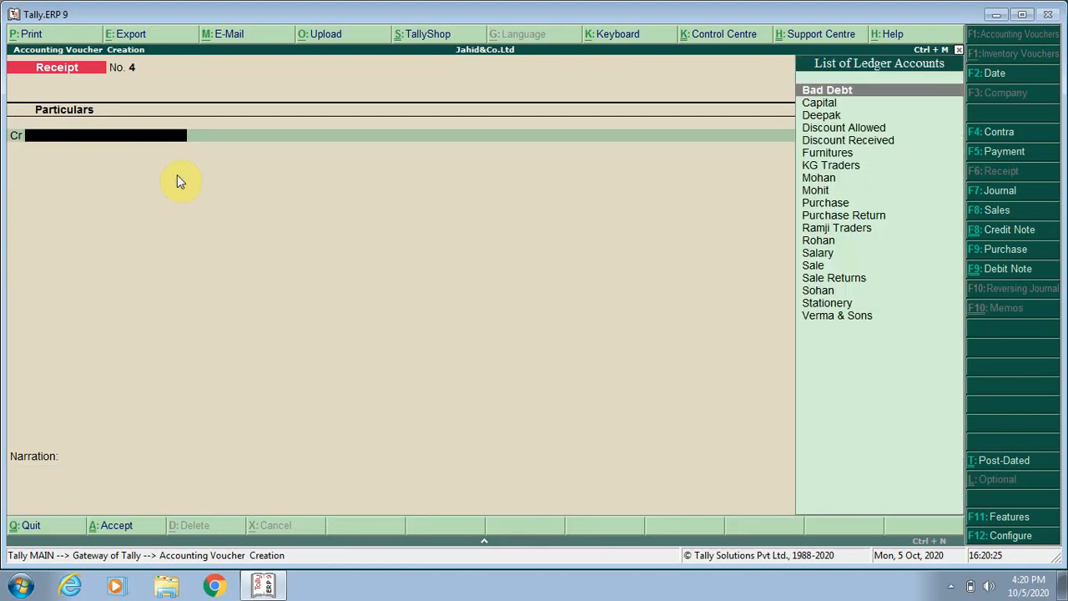